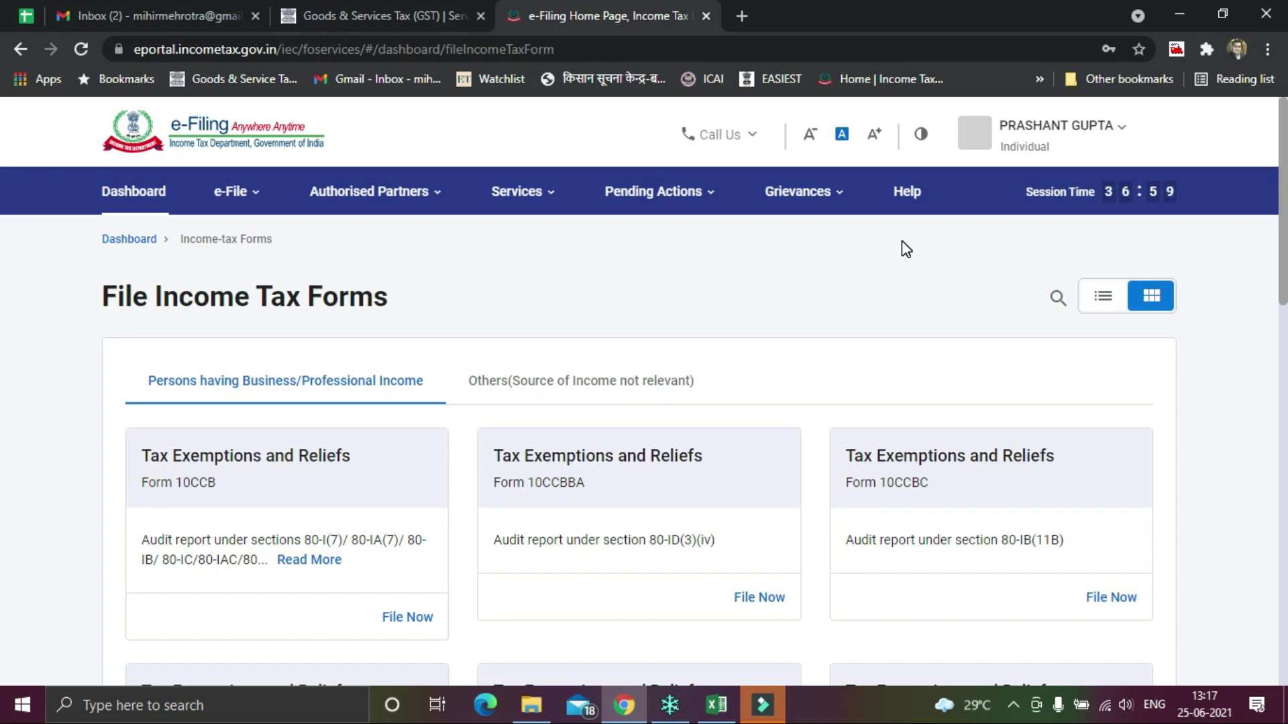
# Open the page for filing income tax forms from the e-File options
pyautogui.click(259, 192)
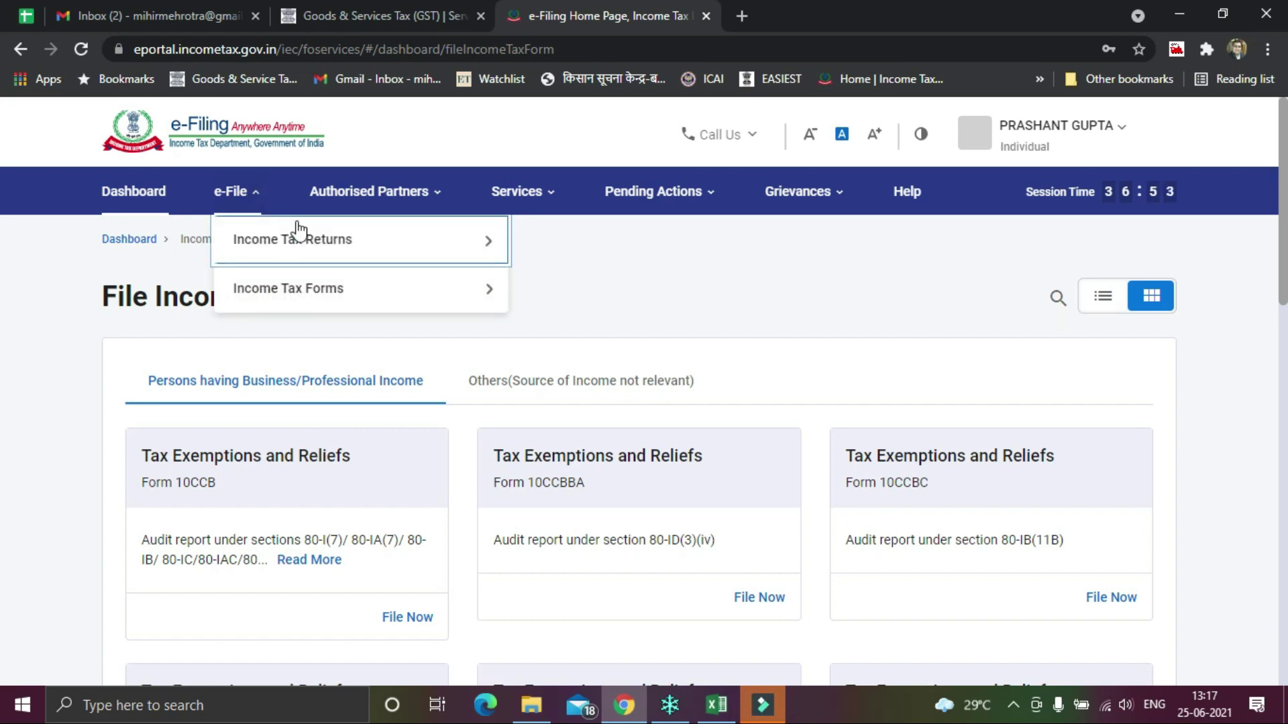
pyautogui.moveTo(303, 240)
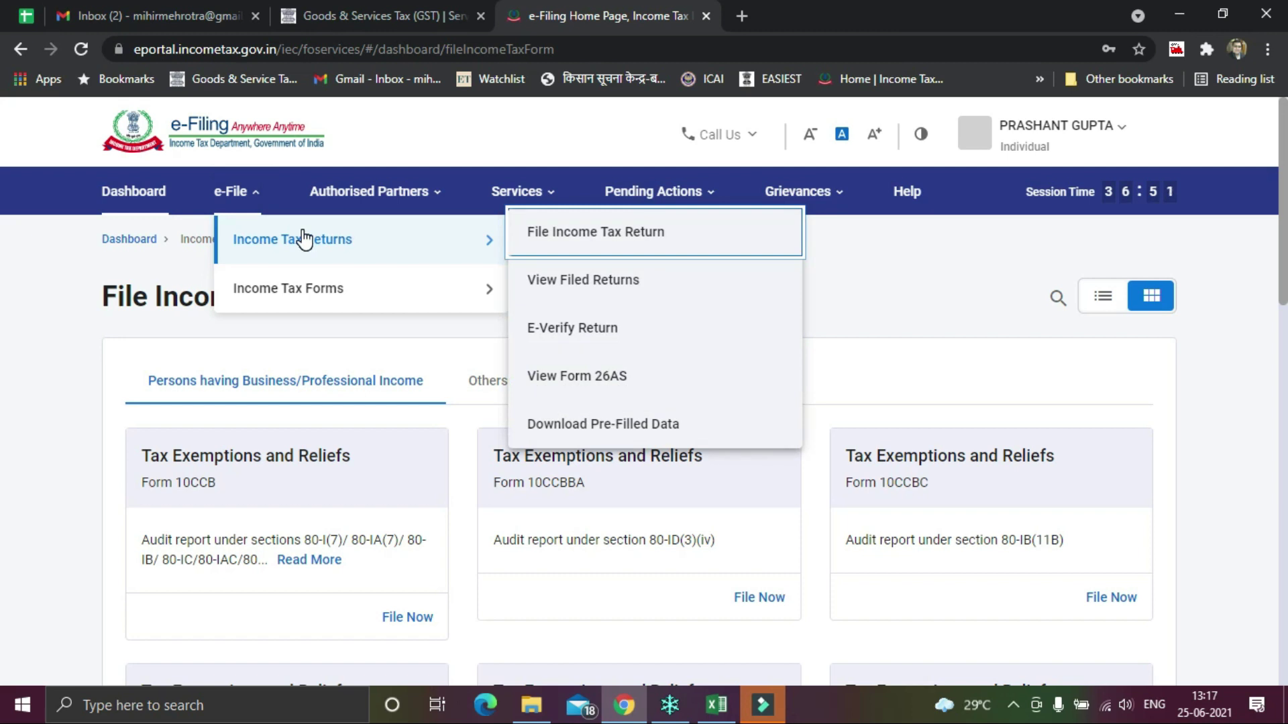
pyautogui.moveTo(309, 291)
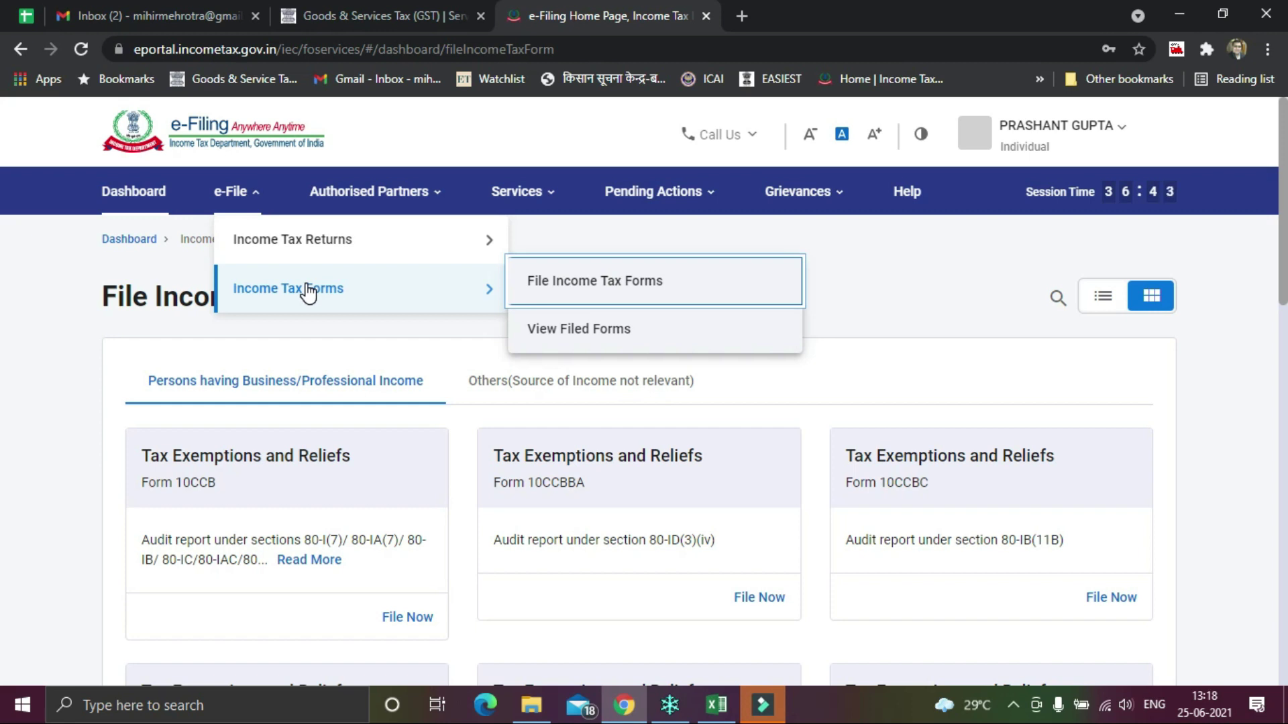
pyautogui.click(664, 288)
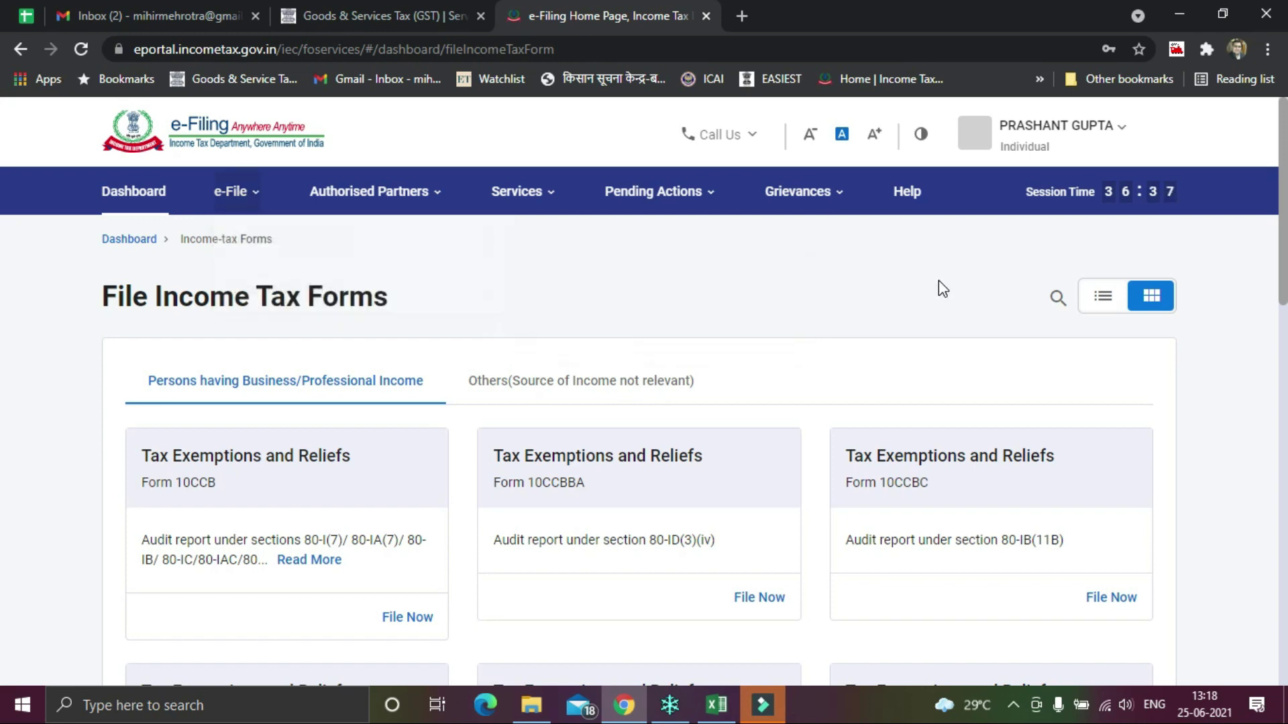
# Start filing Form 10IE from the forms for others where the source of income is not relevant
pyautogui.scroll(-1, 942, 289)
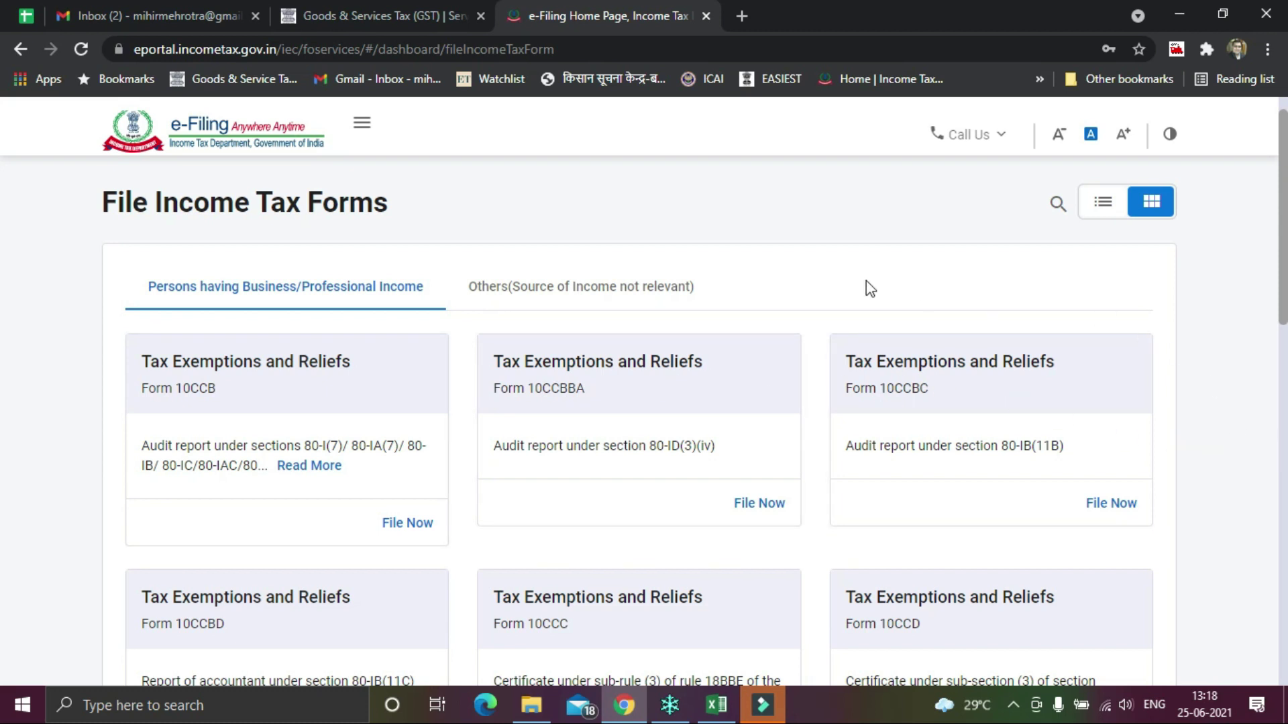
pyautogui.click(551, 292)
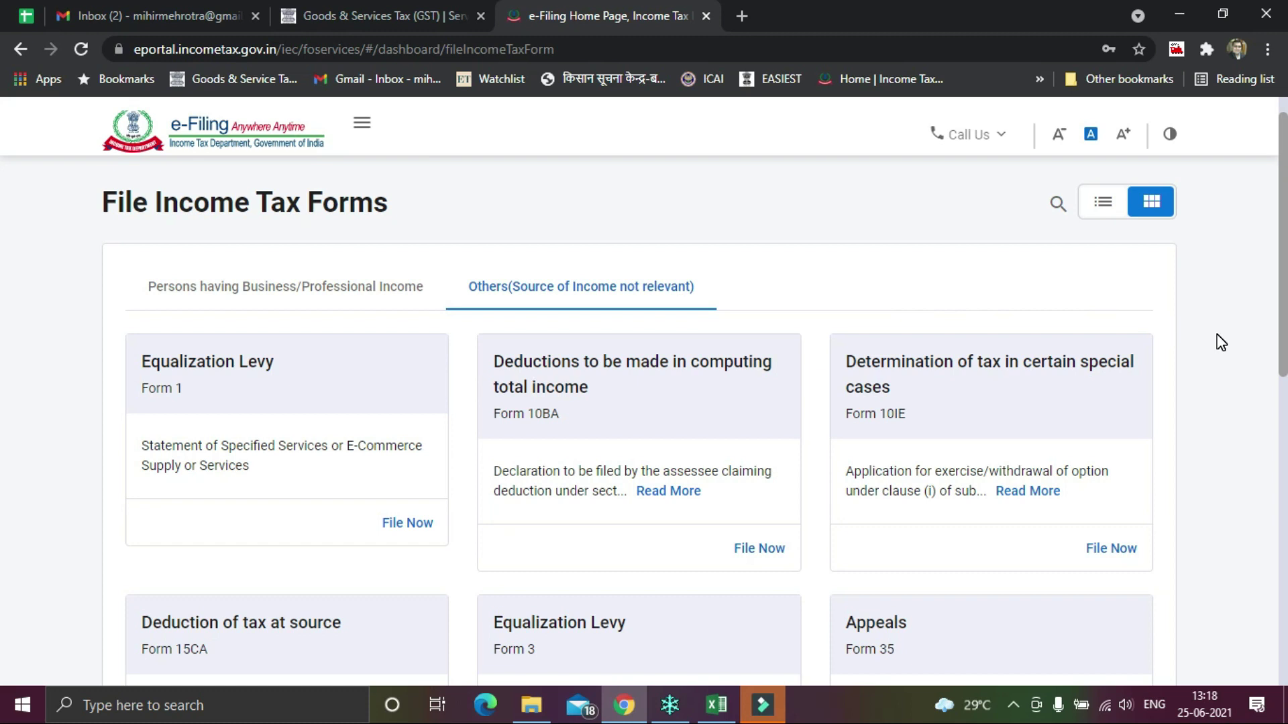
pyautogui.scroll(-1, 1211, 344)
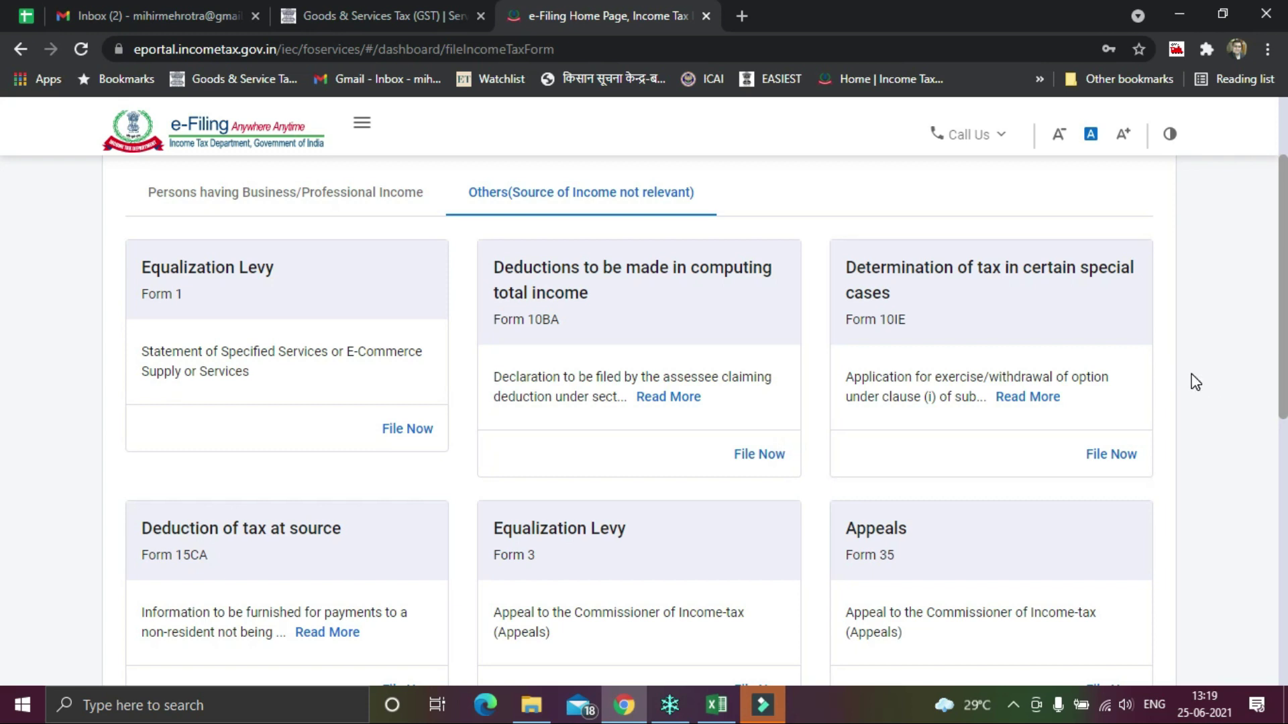
pyautogui.click(1111, 455)
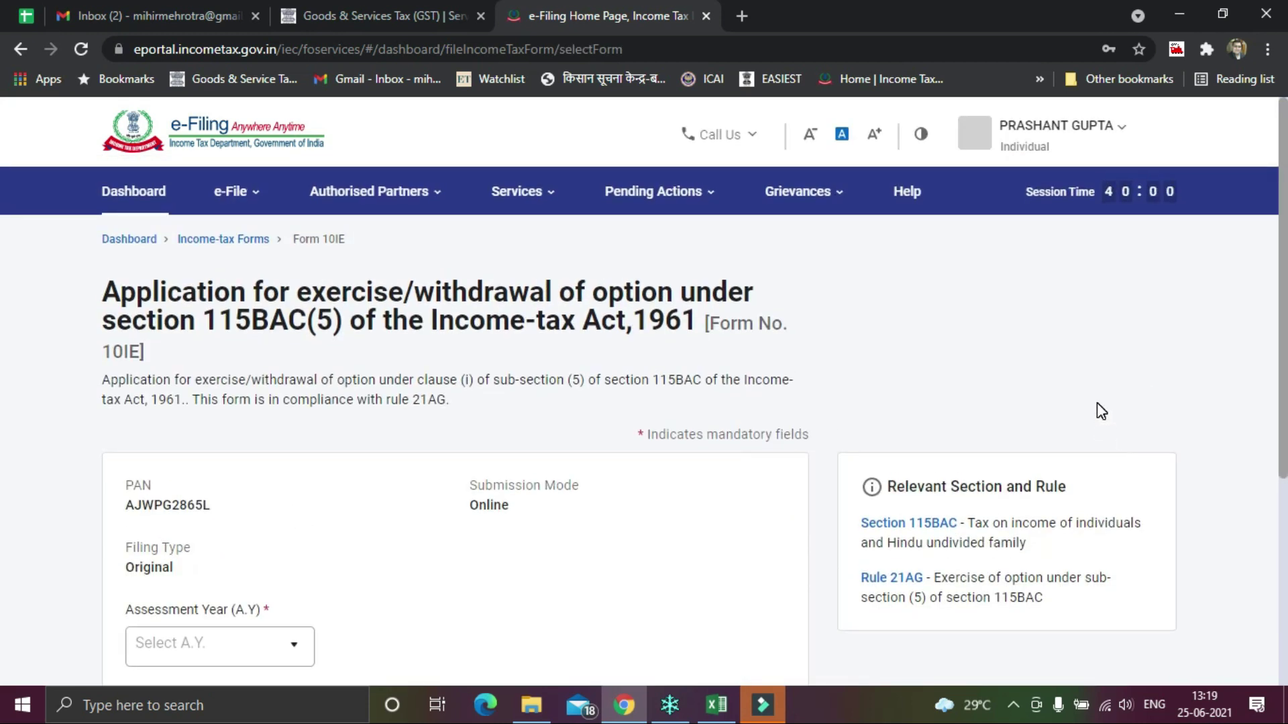
# Select assessment year 2021-22 for Form 10IE and continue to its instructions page
pyautogui.scroll(-2, 1097, 402)
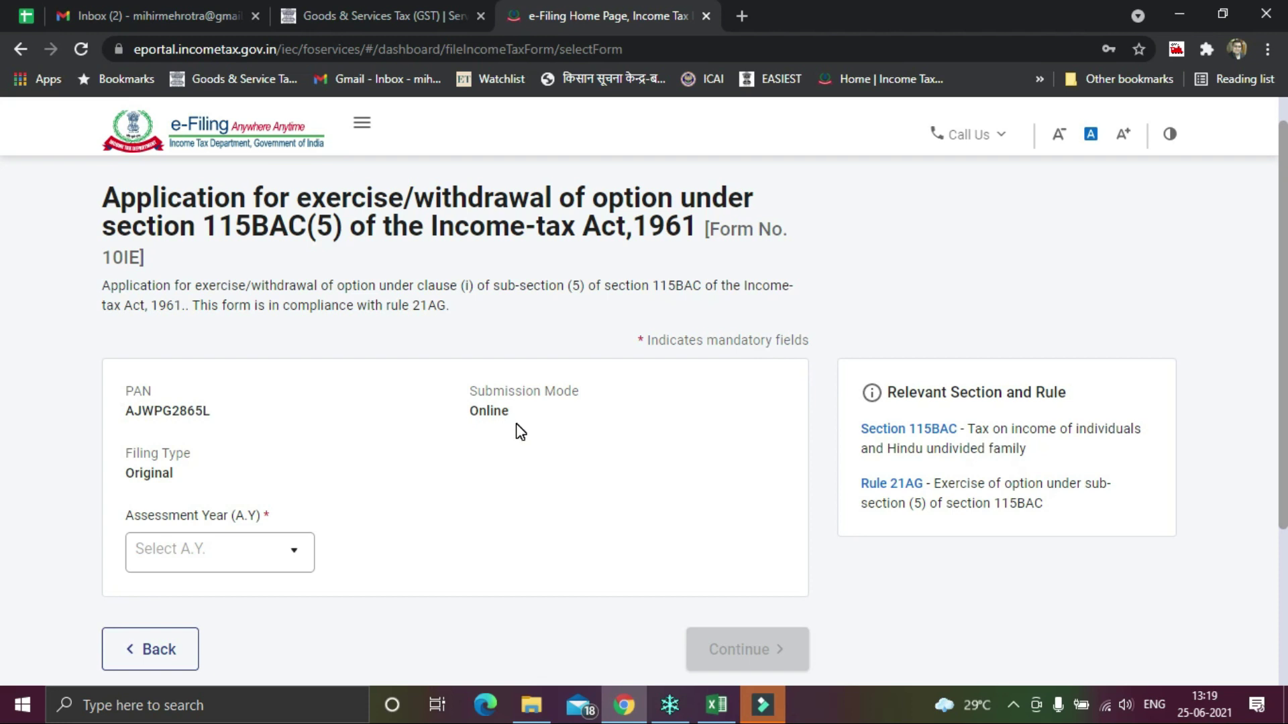
pyautogui.scroll(-1, 519, 432)
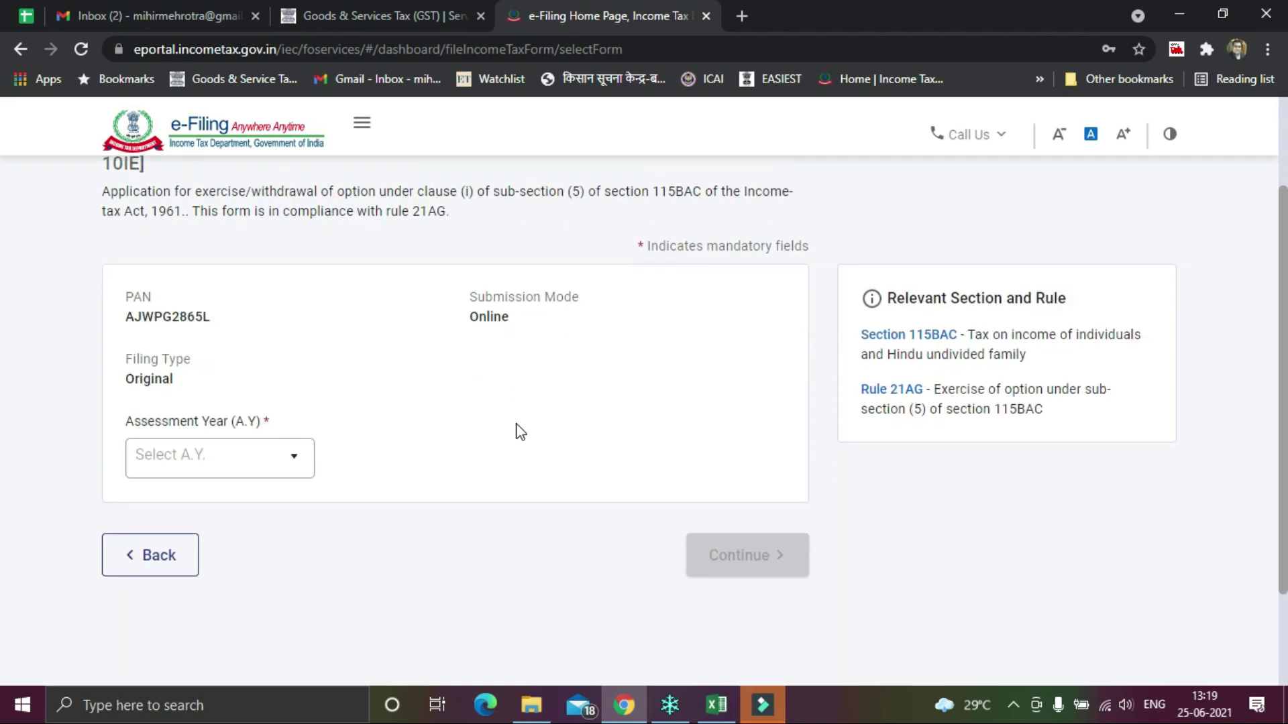
pyautogui.click(295, 470)
pyautogui.click(175, 457)
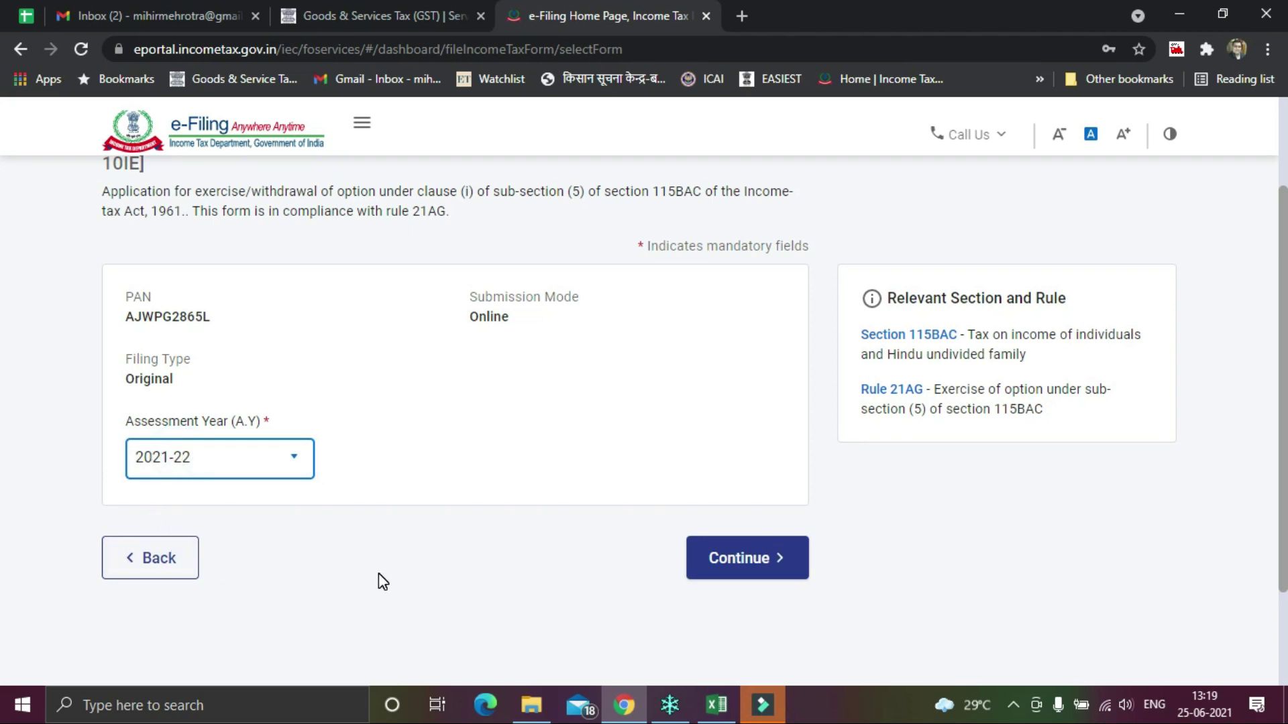
pyautogui.scroll(1, 380, 575)
pyautogui.scroll(-1, 379, 575)
pyautogui.click(736, 573)
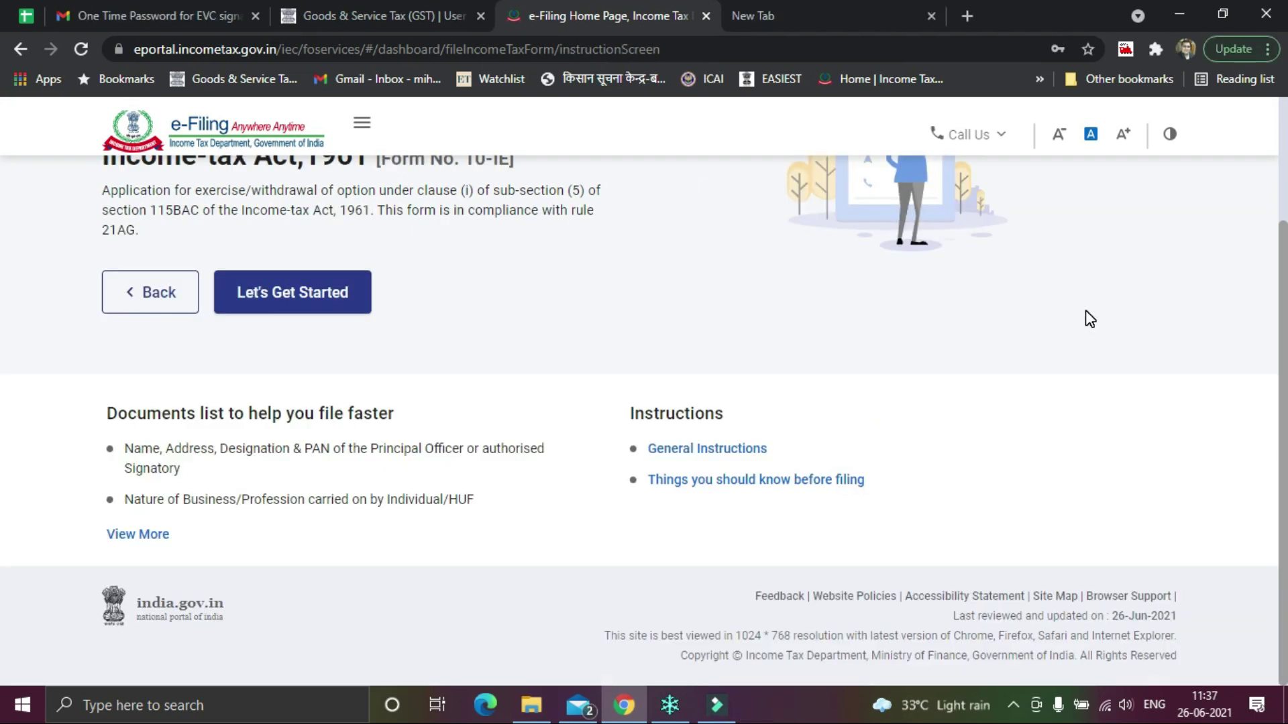
# Review the document list for Form 10-IE and get started with the application
pyautogui.scroll(2, 1085, 310)
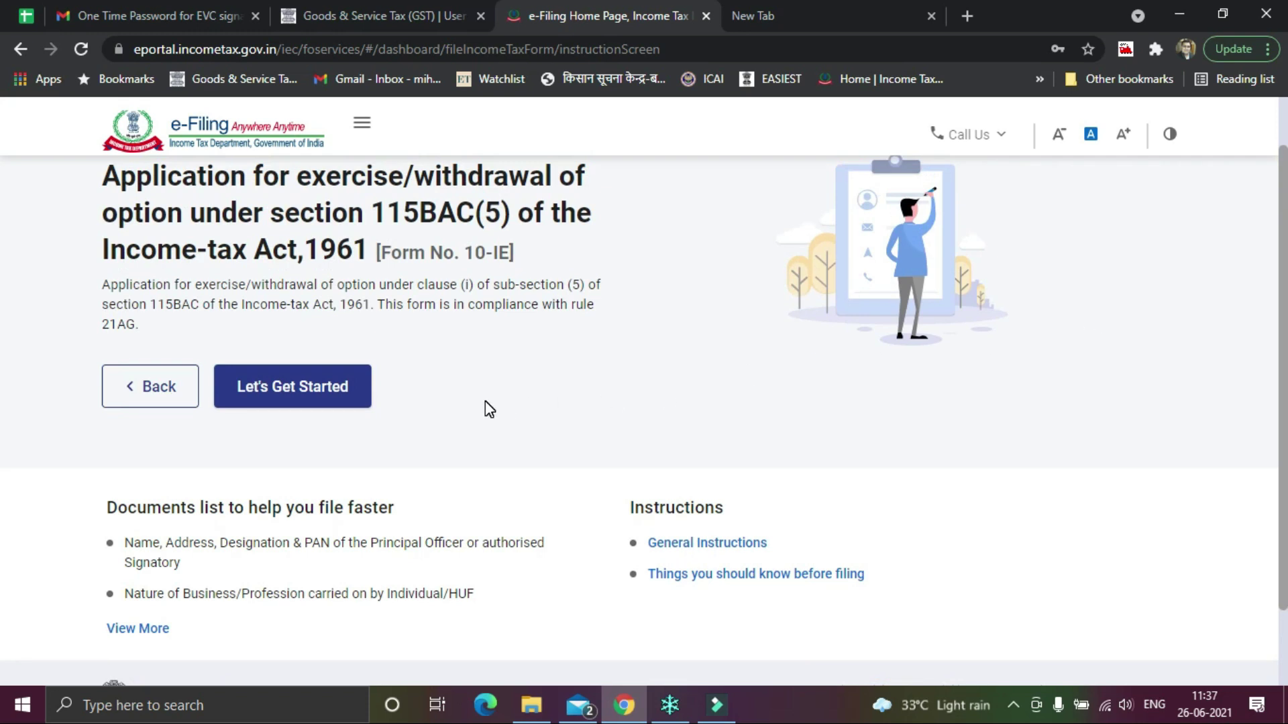
pyautogui.scroll(-2, 489, 409)
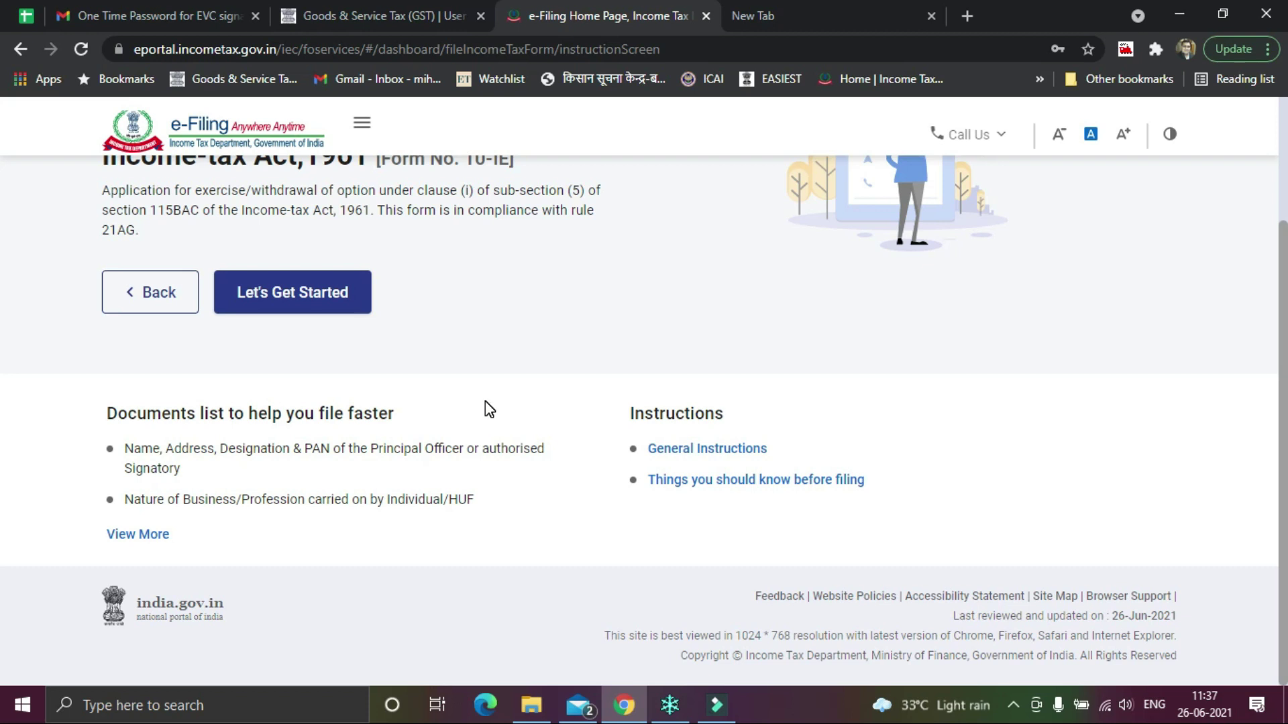
pyautogui.click(310, 305)
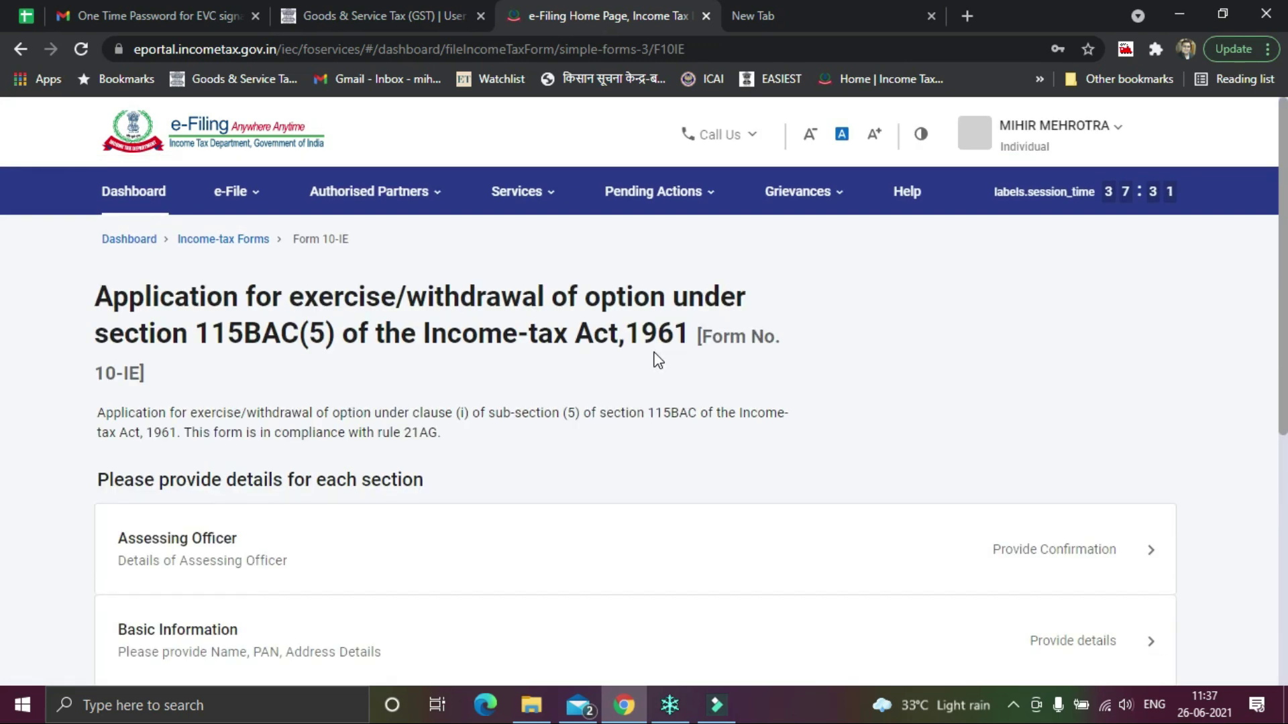
# Open the Assessing Officer section and confirm its details
pyautogui.scroll(-1, 656, 357)
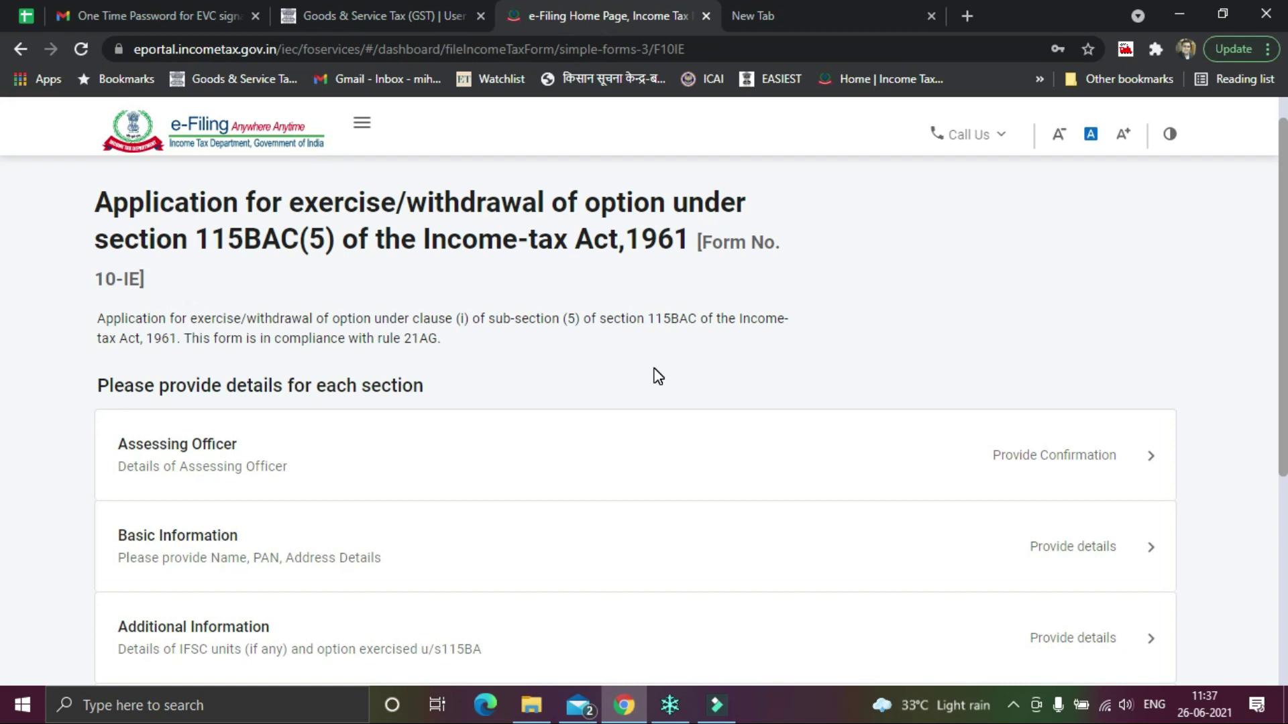
pyautogui.scroll(-1, 657, 376)
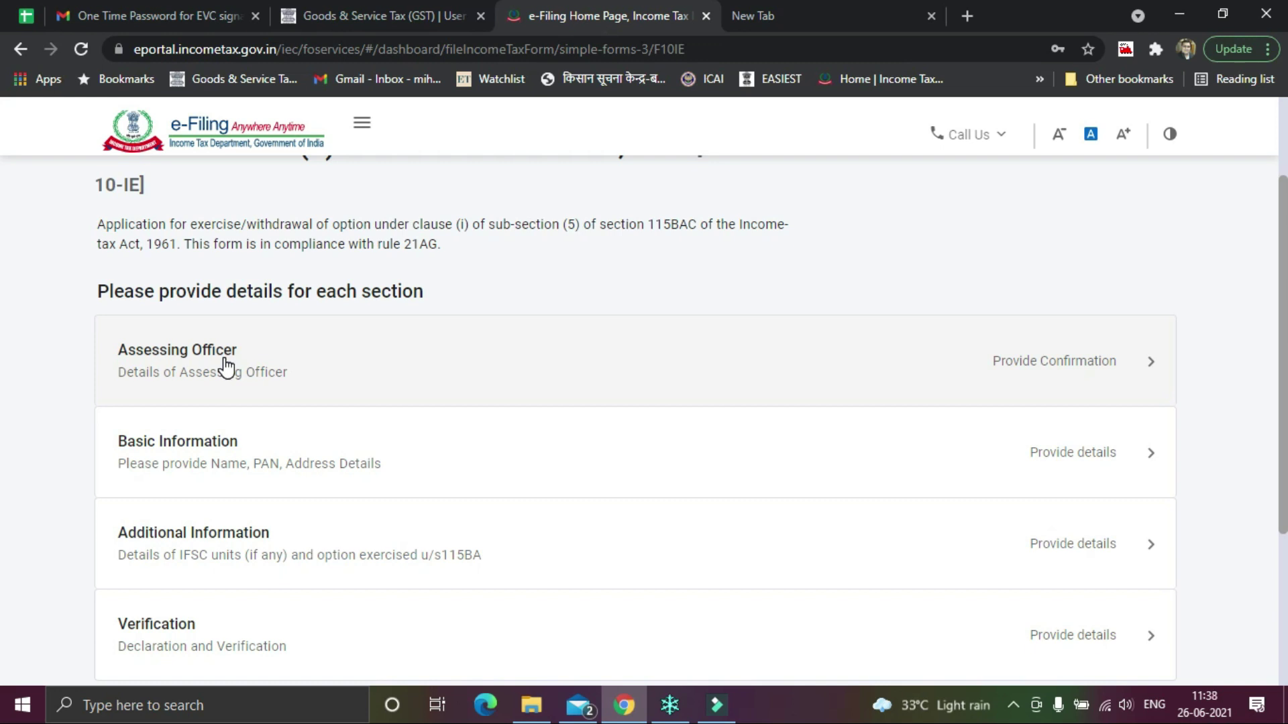
pyautogui.click(1058, 367)
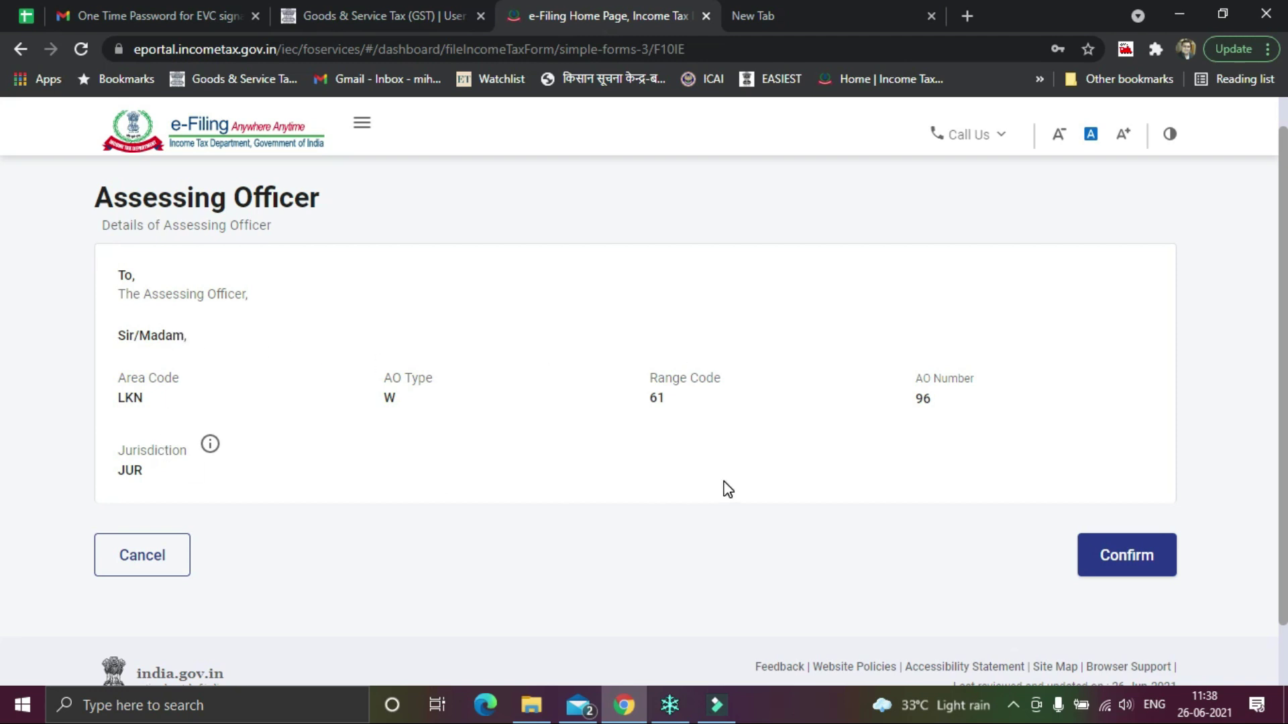
pyautogui.click(1137, 557)
# In Basic Information, select the Agriculture, Animal Husbandry & Forestry sector and answer No to having income from business or profession
pyautogui.scroll(-3, 899, 503)
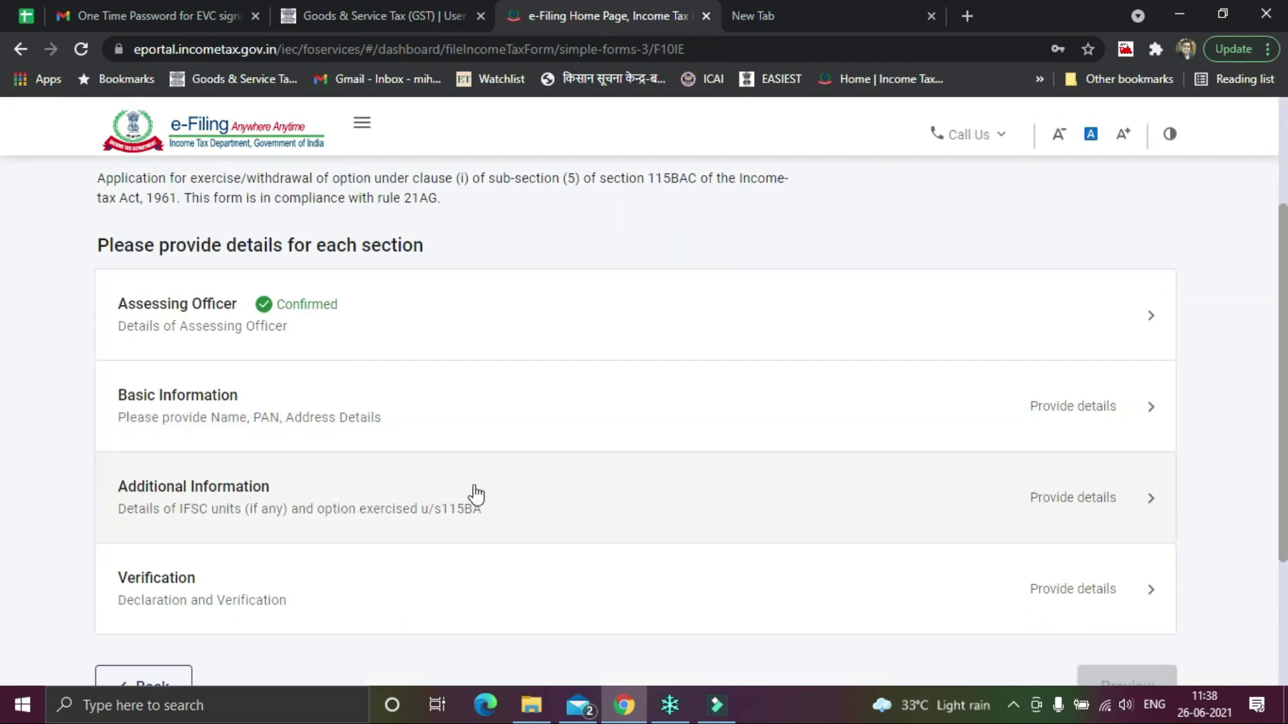
pyautogui.click(1079, 415)
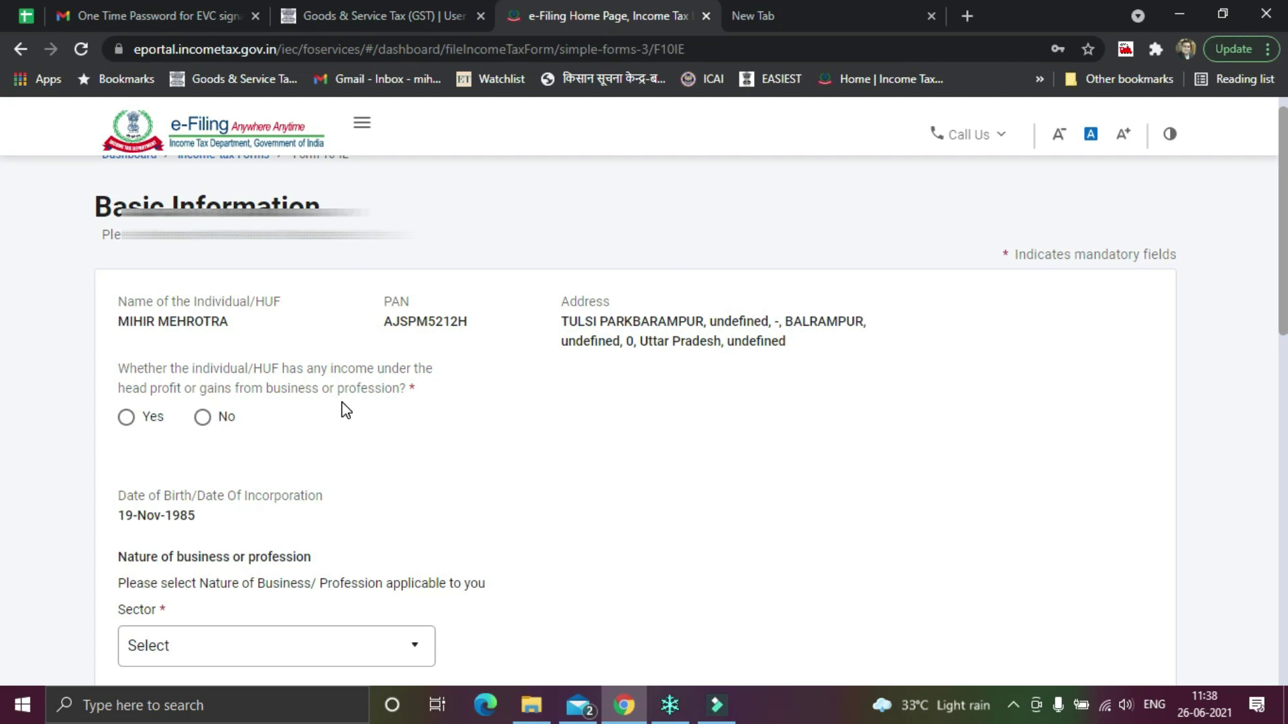
pyautogui.scroll(-1, 345, 410)
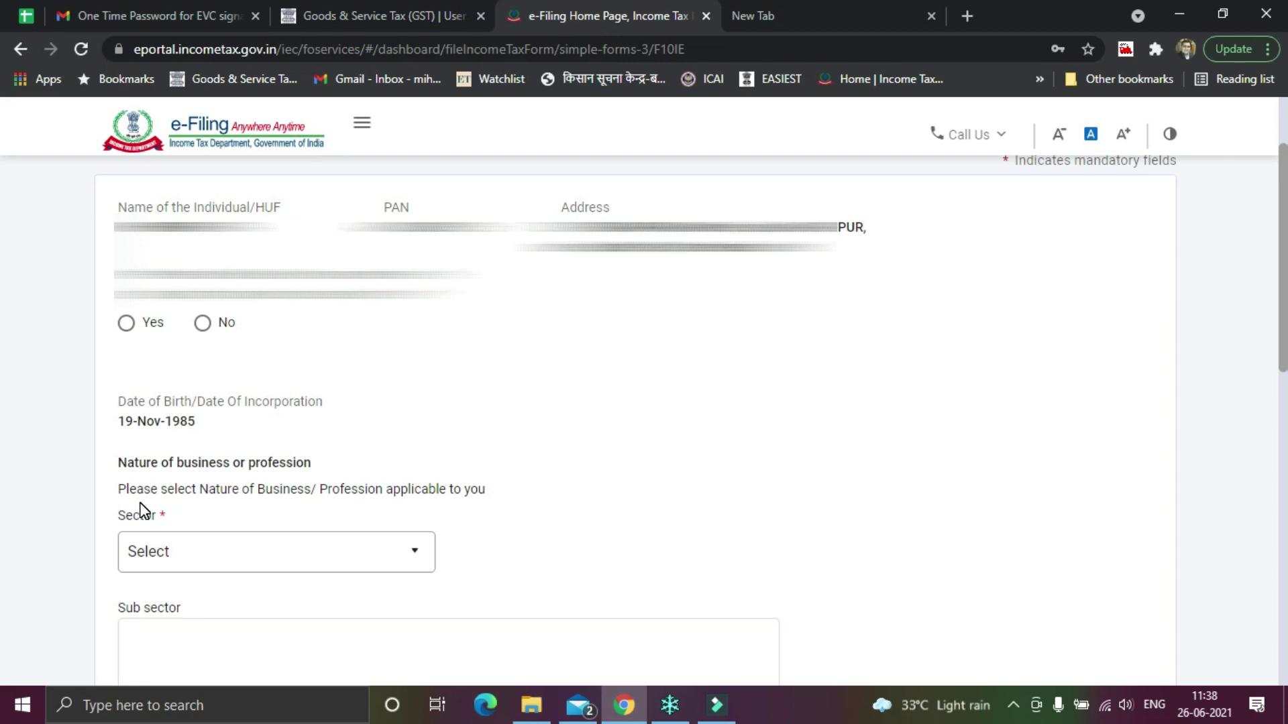
pyautogui.scroll(-1, 557, 530)
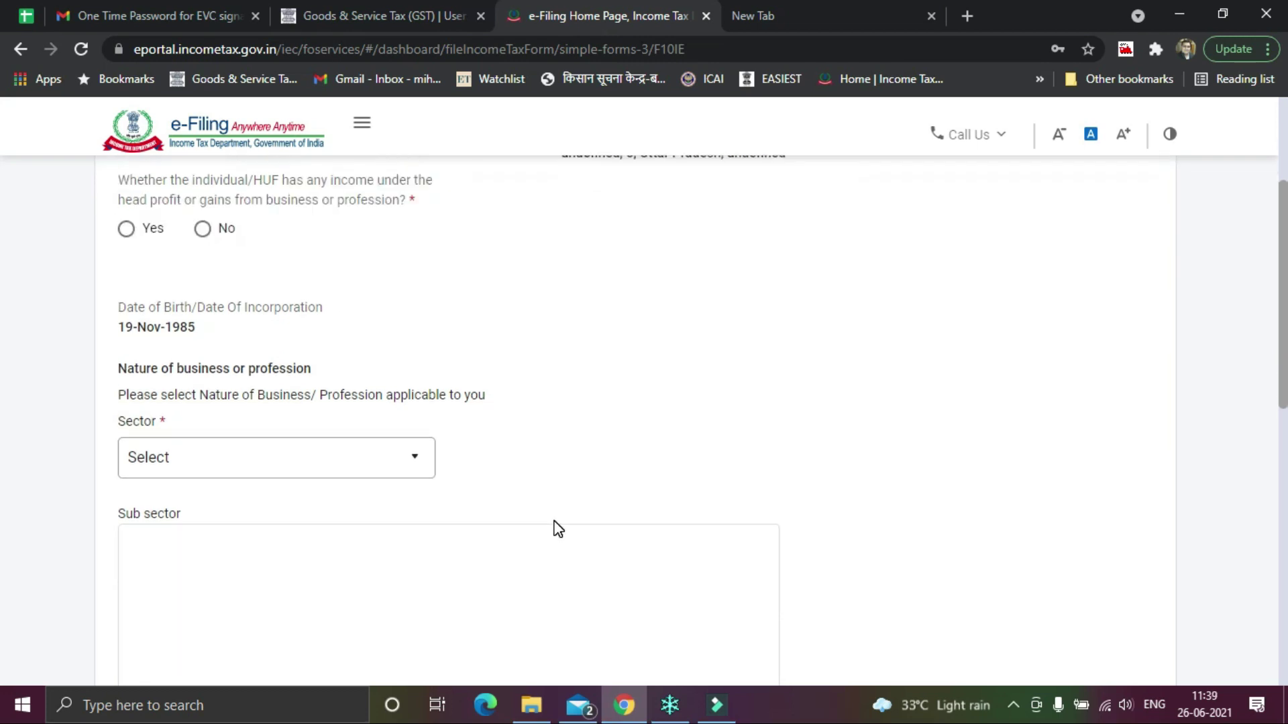
pyautogui.click(400, 456)
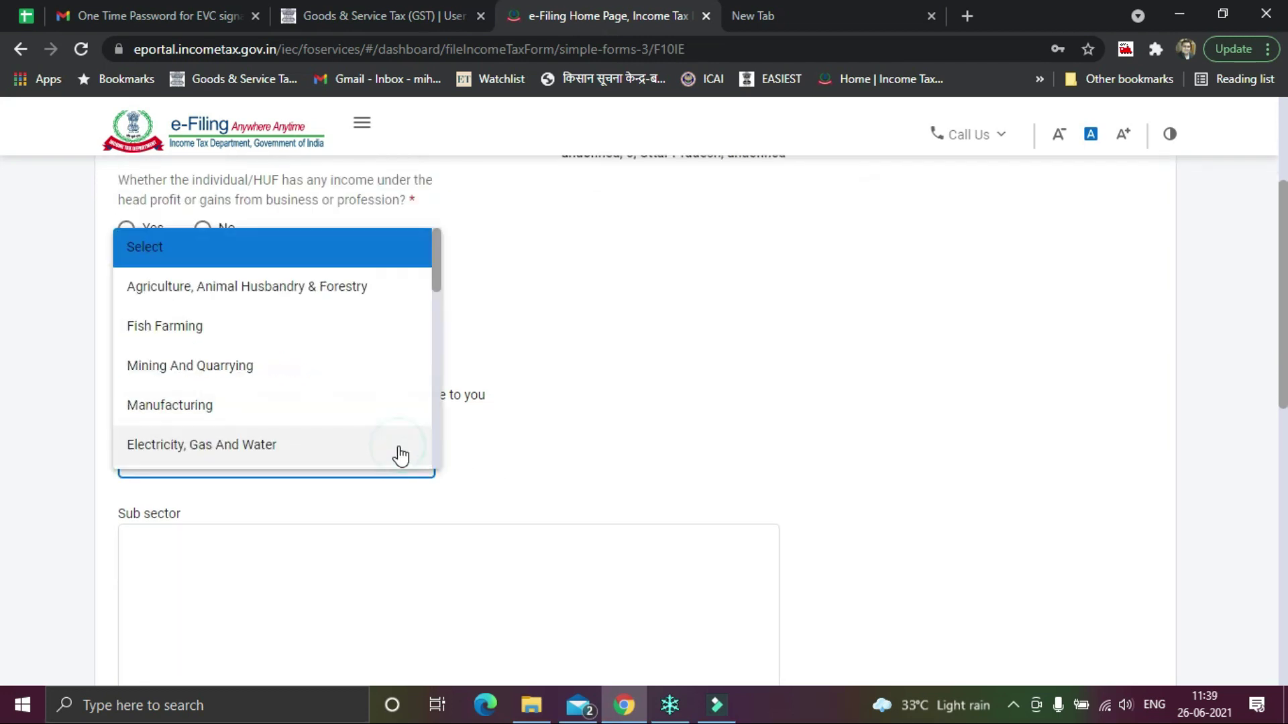
pyautogui.click(617, 406)
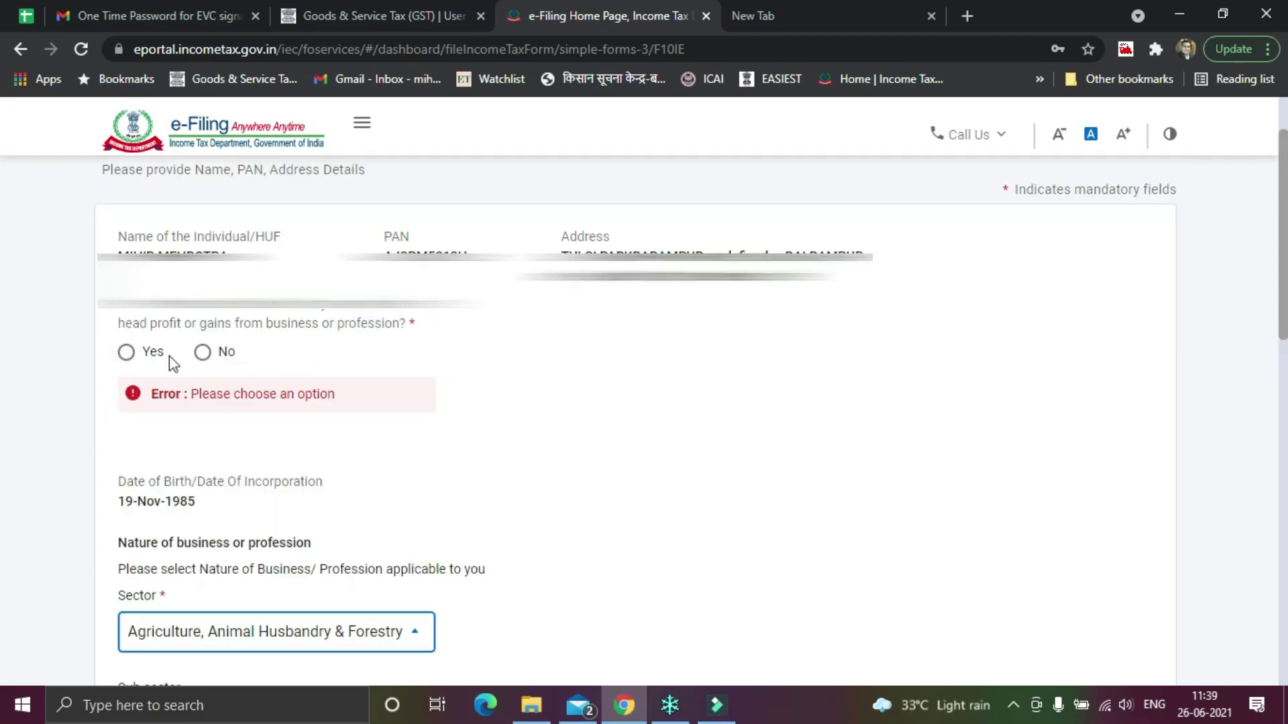
pyautogui.click(202, 353)
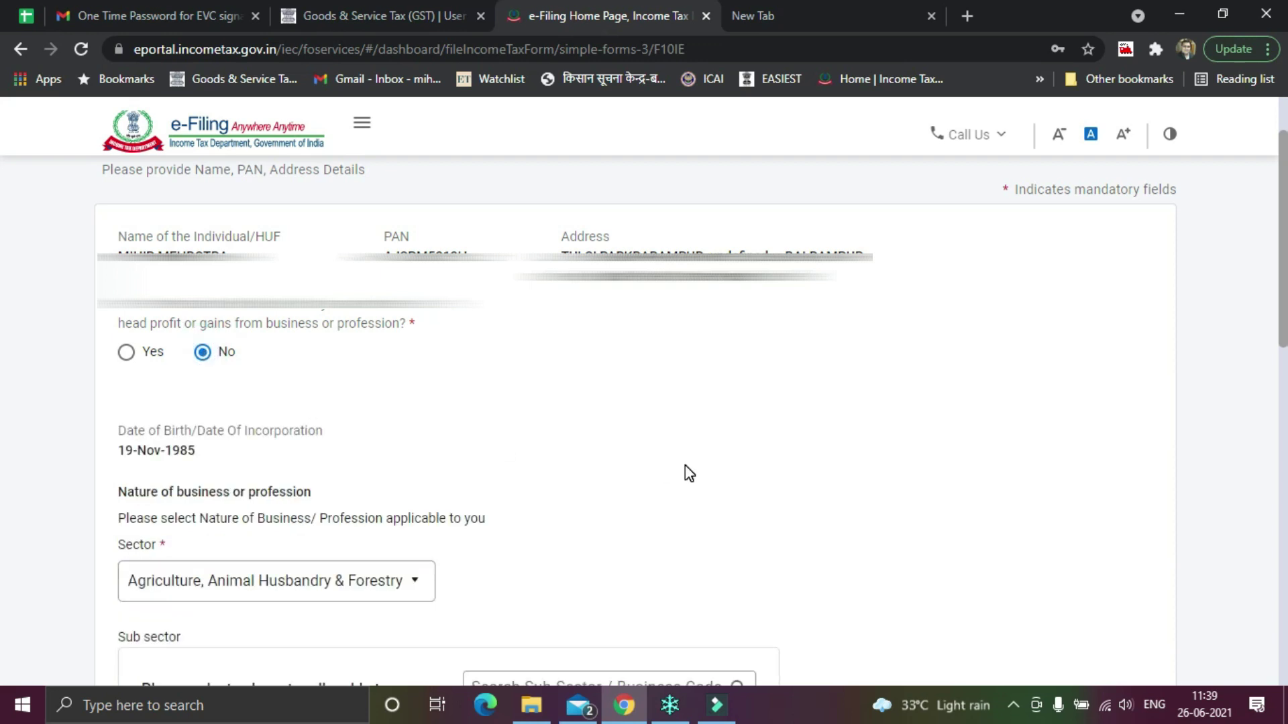
# Change the sector under nature of business or profession to Other Services
pyautogui.scroll(-3, 684, 470)
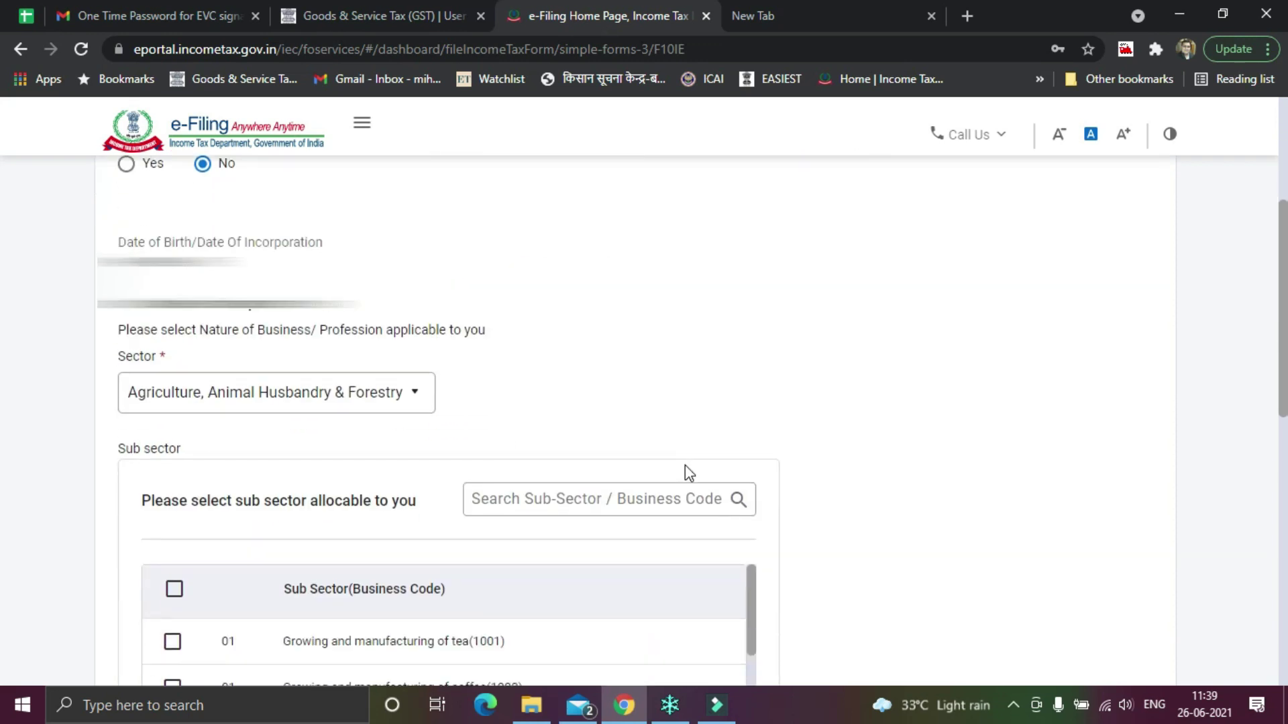
pyautogui.click(410, 396)
pyautogui.scroll(-4, 279, 465)
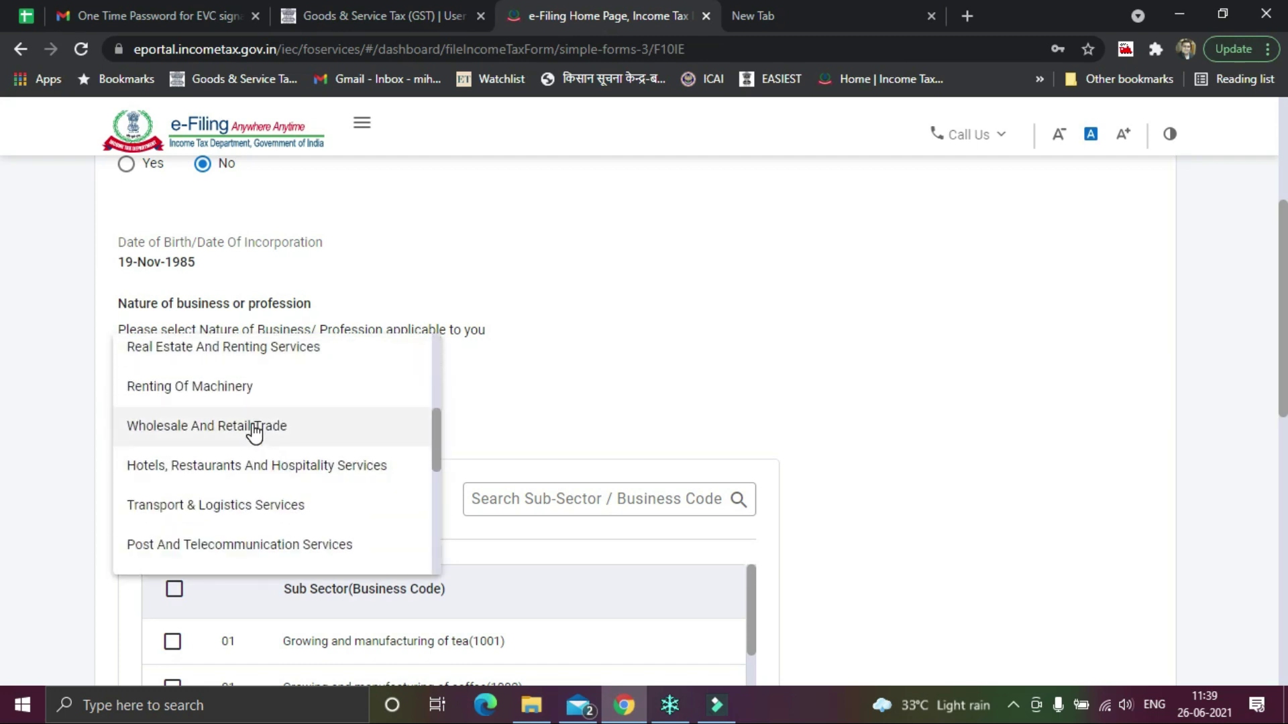
pyautogui.scroll(-6, 254, 432)
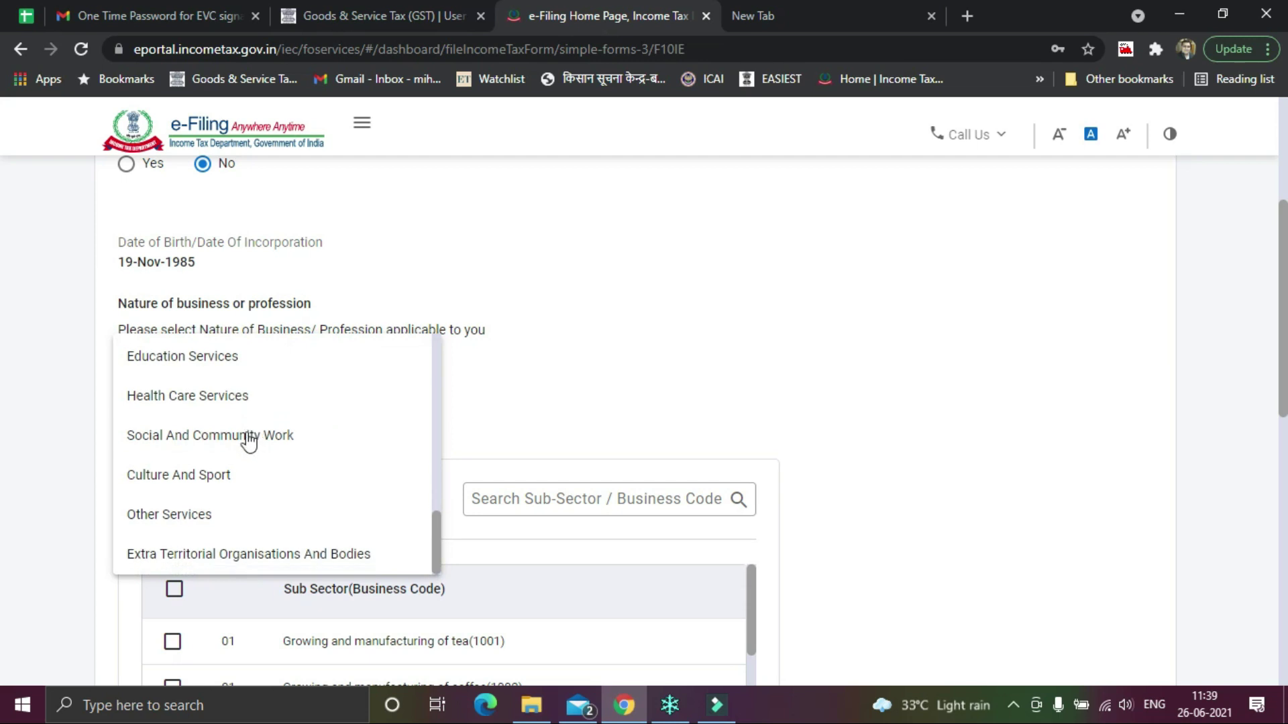
pyautogui.click(191, 517)
# Add the sub-sector Other services n.e.c.(21008) to the selected nature of business
pyautogui.scroll(-2, 912, 495)
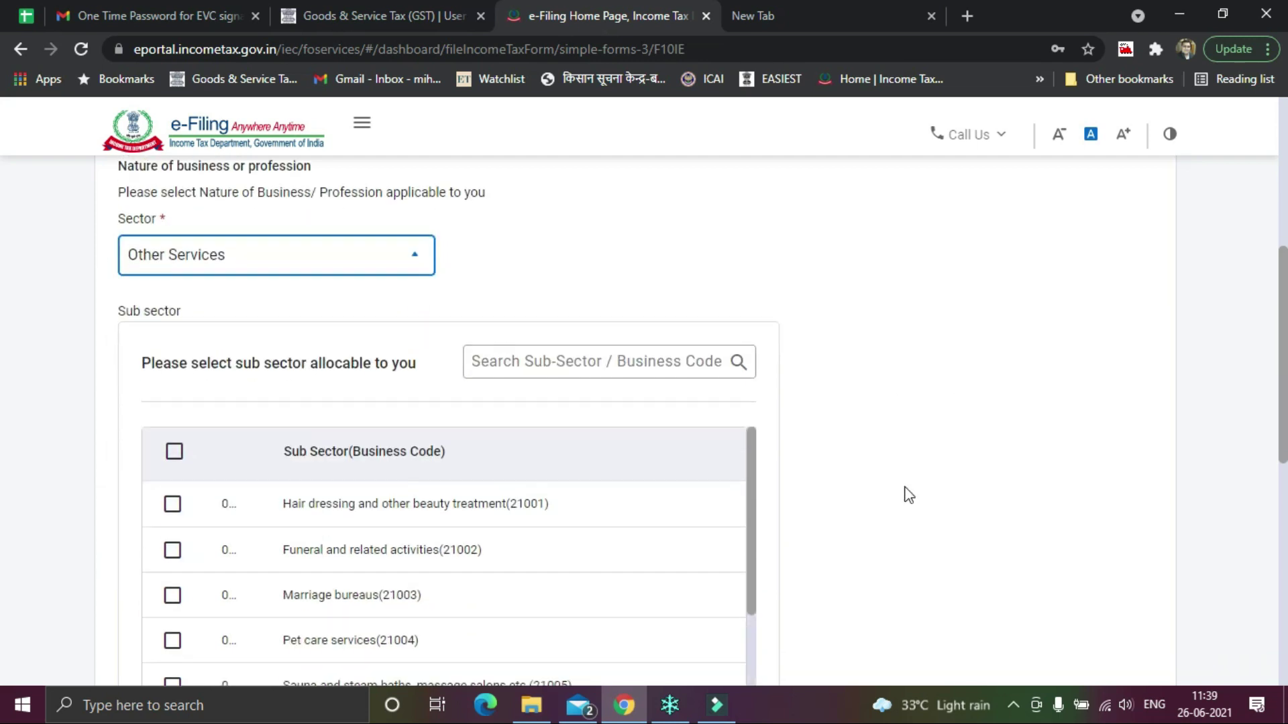
pyautogui.scroll(-1, 909, 495)
pyautogui.scroll(-1, 541, 509)
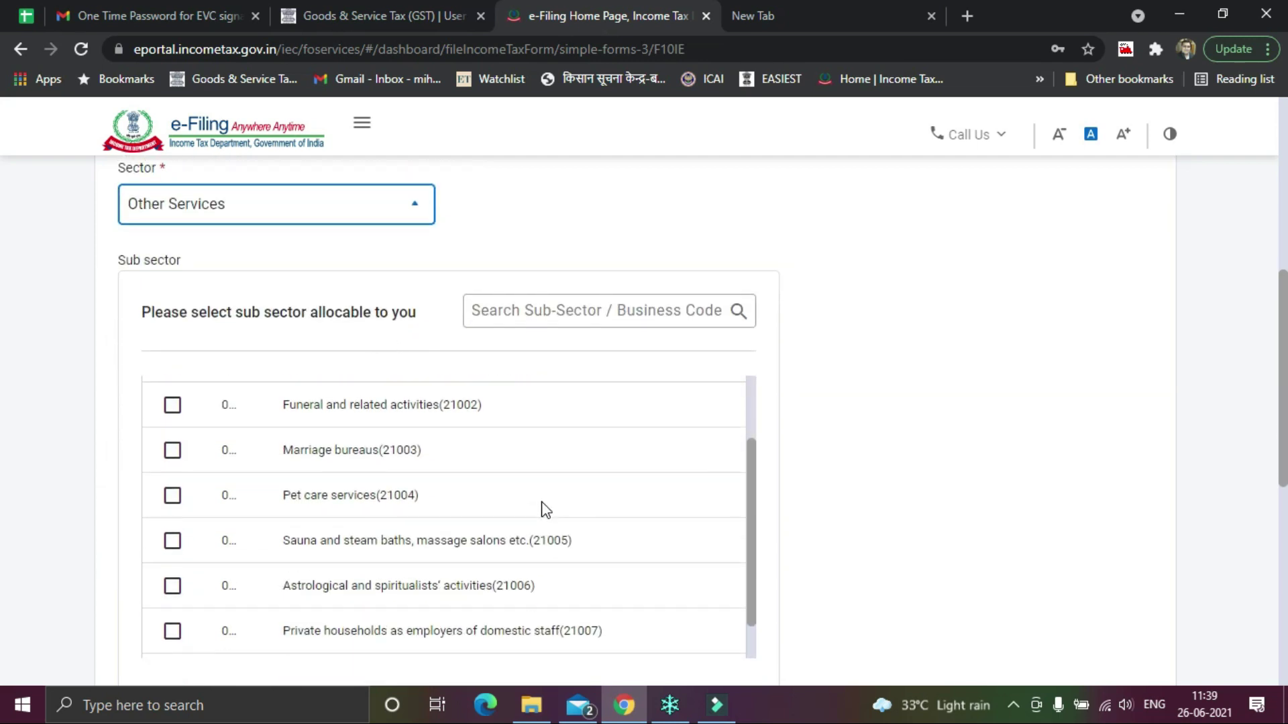
pyautogui.scroll(-1, 805, 463)
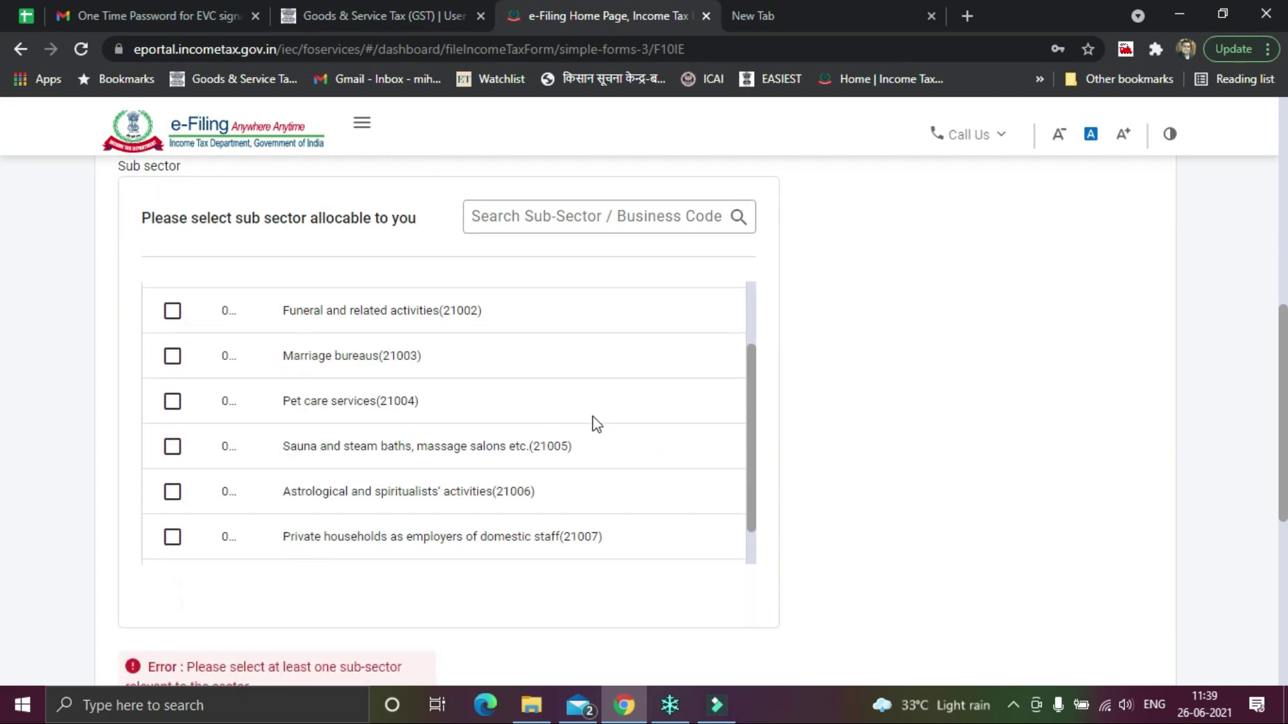
pyautogui.scroll(-1, 592, 424)
pyautogui.click(173, 535)
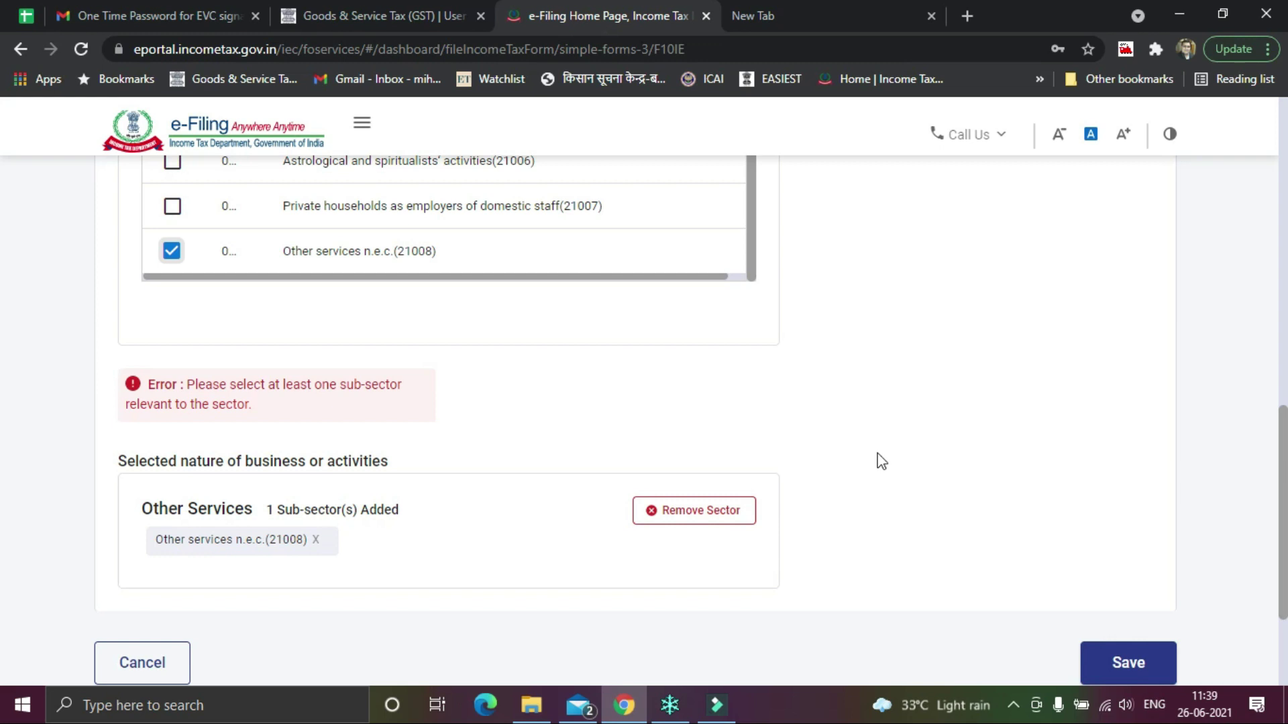
pyautogui.click(953, 452)
# Save the Basic Information section and return to the list of form sections
pyautogui.scroll(-3, 955, 453)
pyautogui.click(1133, 484)
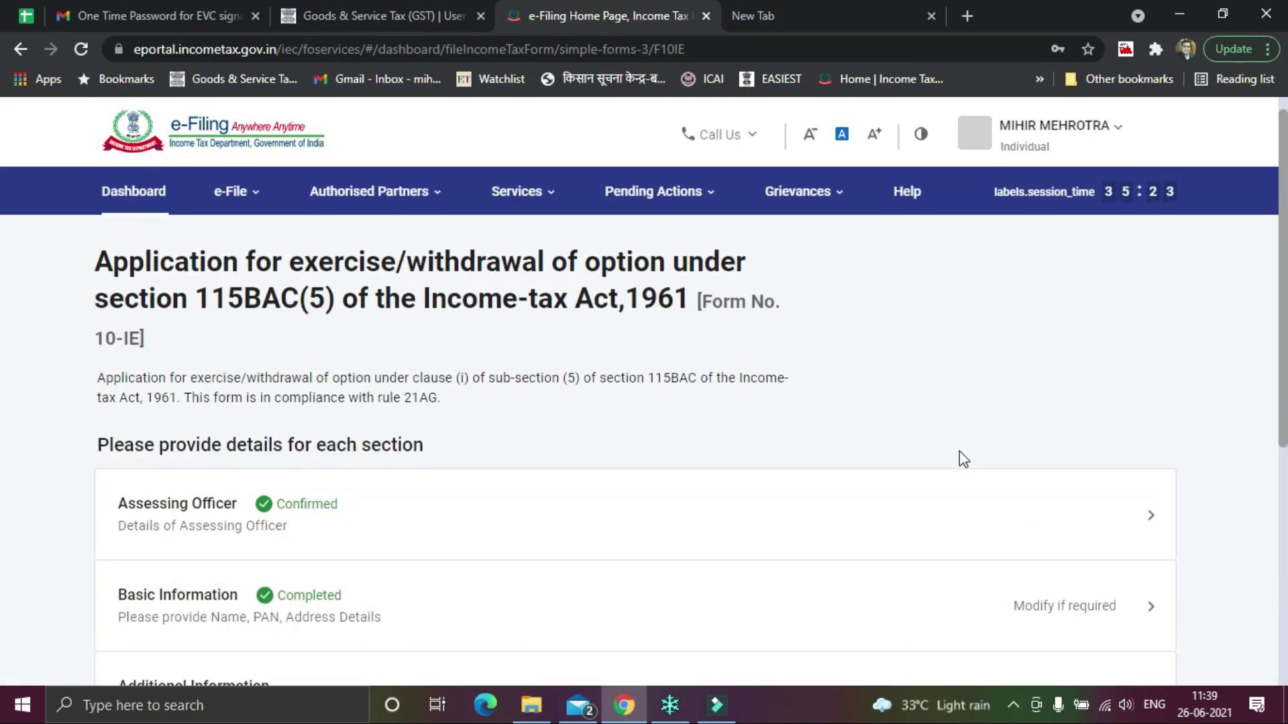
pyautogui.scroll(-3, 960, 456)
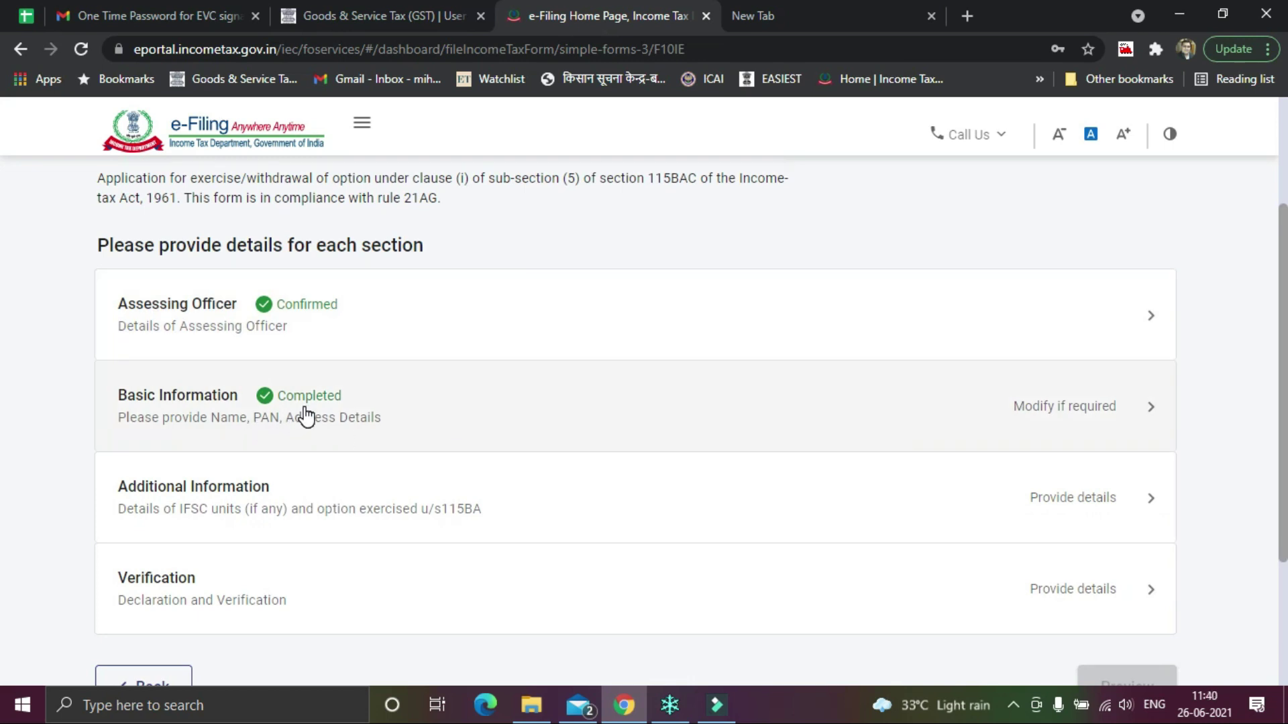
pyautogui.scroll(-2, 306, 415)
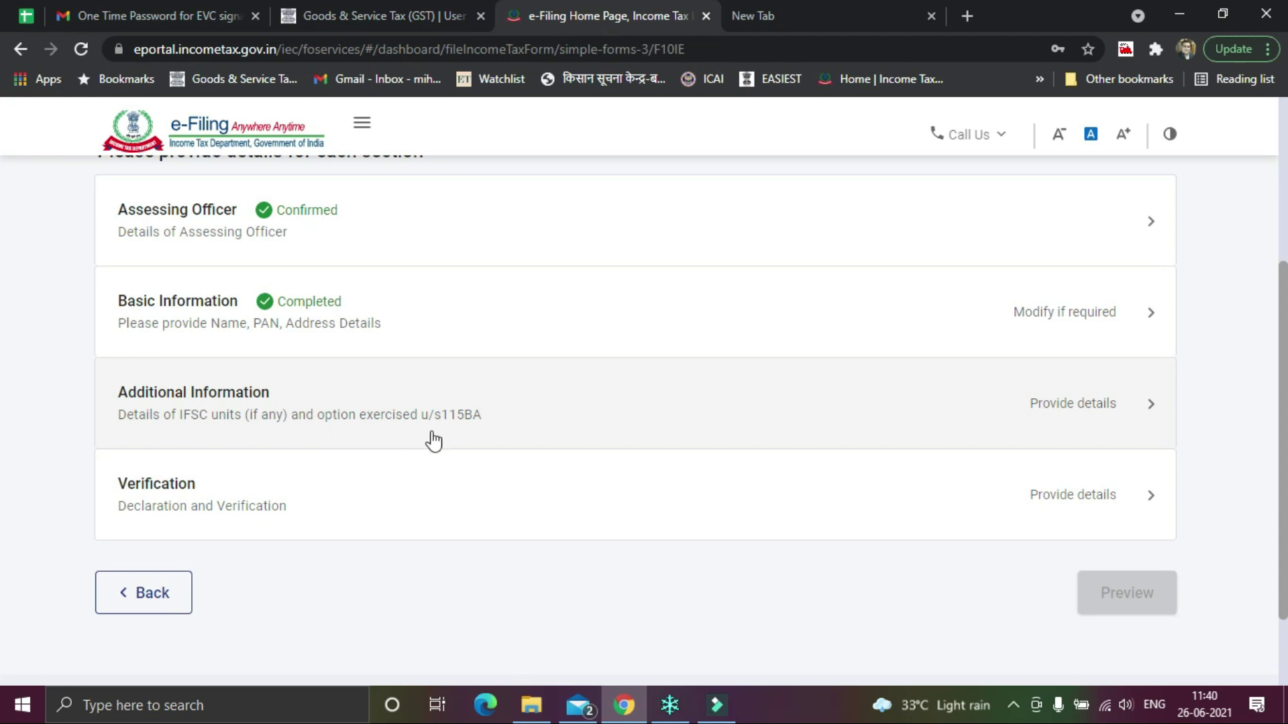
# In Additional Information, answer No to having a unit in an International Financial Services Centre and save the section
pyautogui.click(1110, 413)
pyautogui.scroll(3, 855, 497)
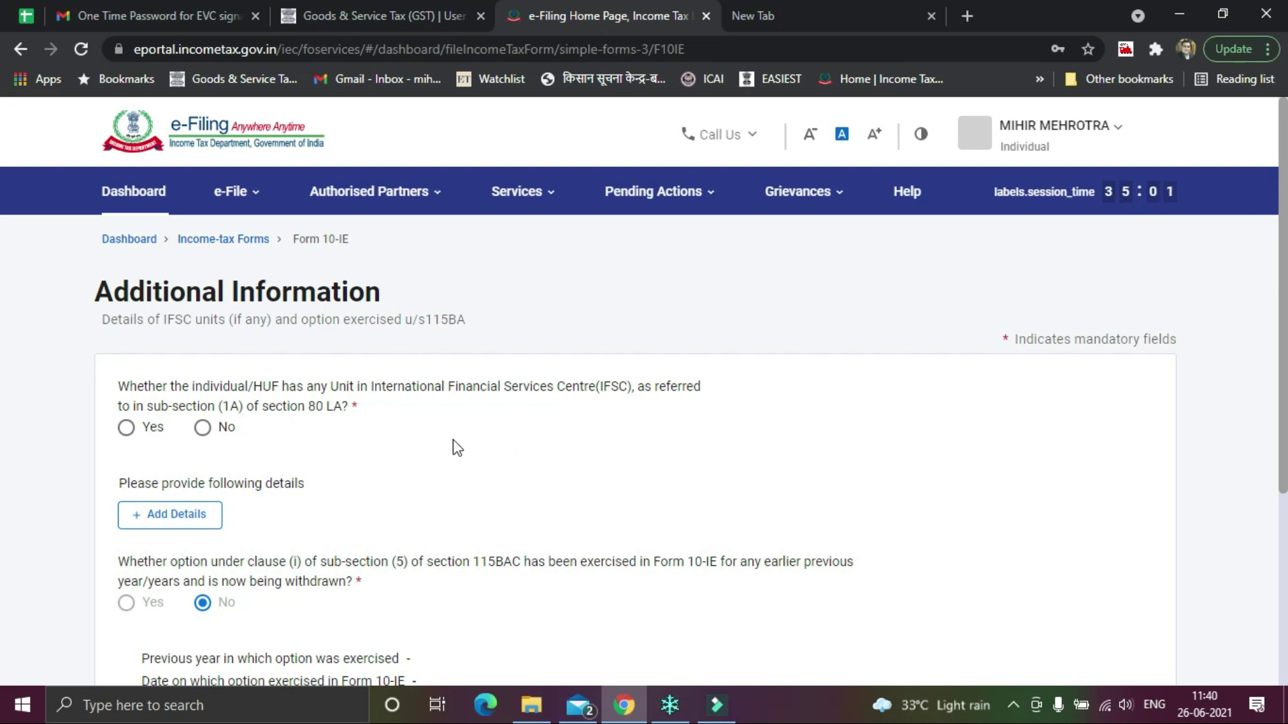
pyautogui.click(202, 427)
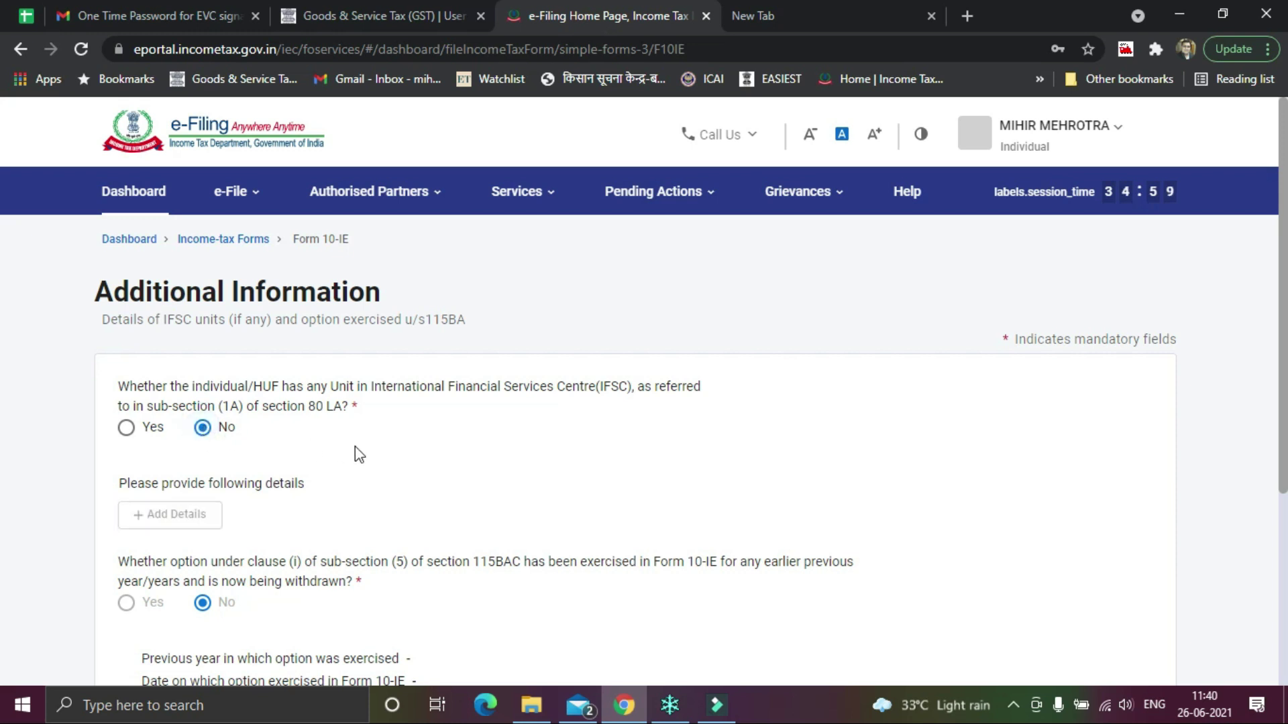
pyautogui.scroll(-4, 369, 452)
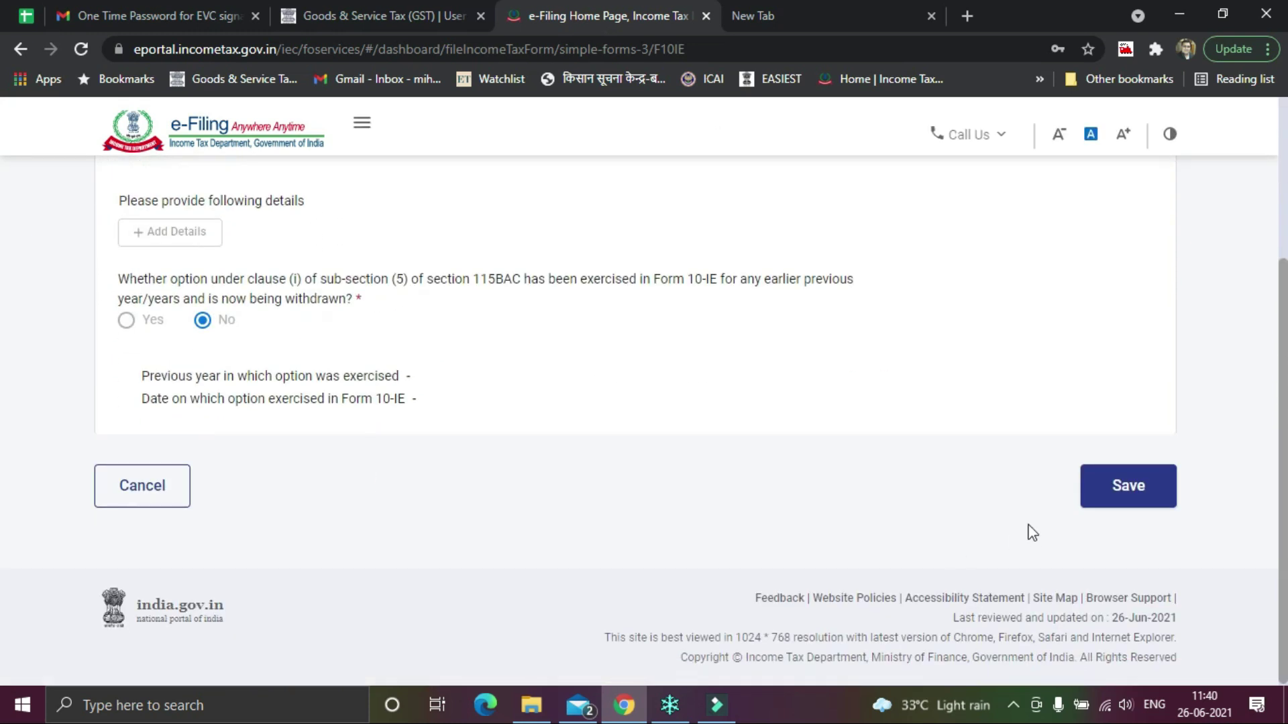
pyautogui.click(1139, 494)
# In the Verification section, tick the opening declaration and choose exercise for the option under section 115BAC
pyautogui.scroll(-2, 517, 497)
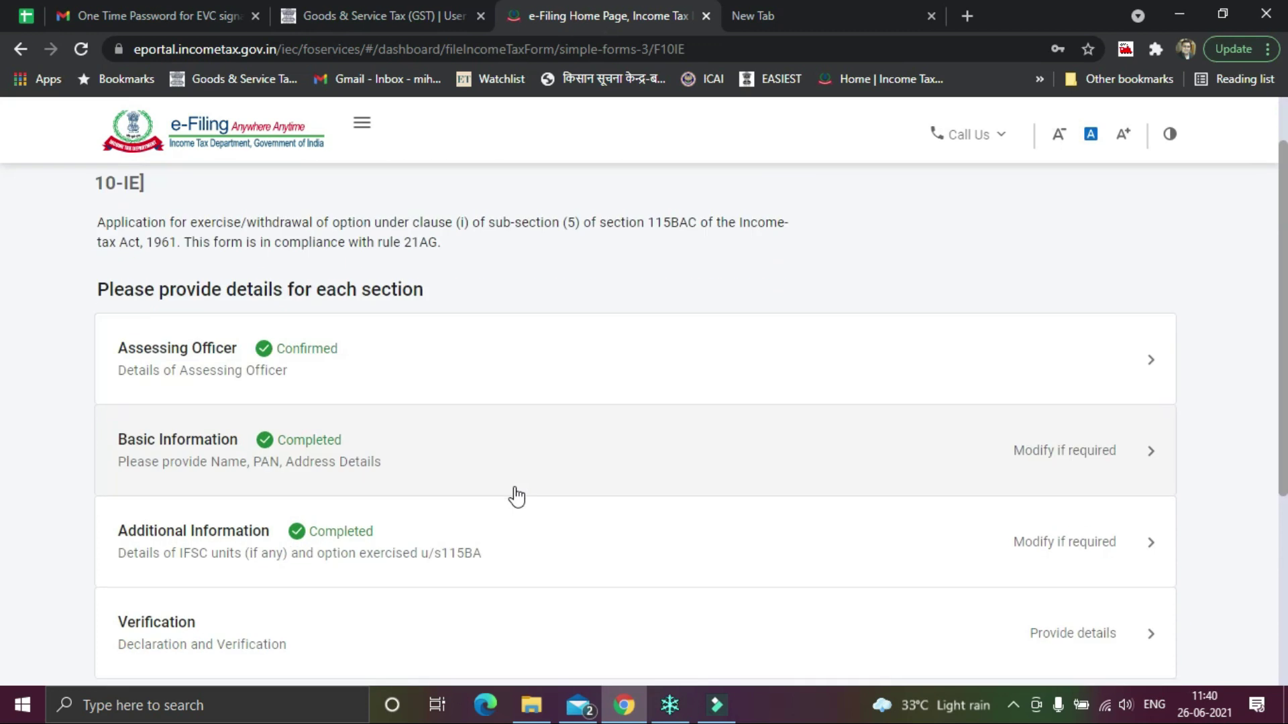
pyautogui.scroll(-3, 517, 496)
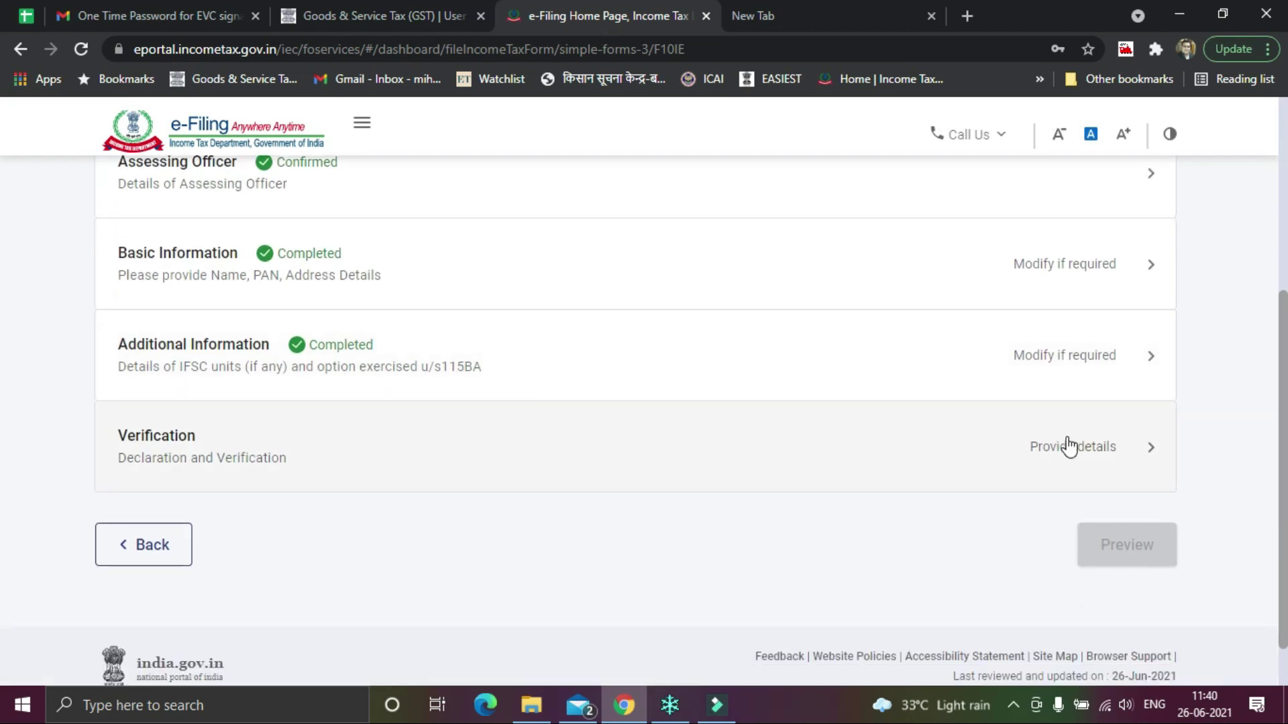
pyautogui.click(1068, 444)
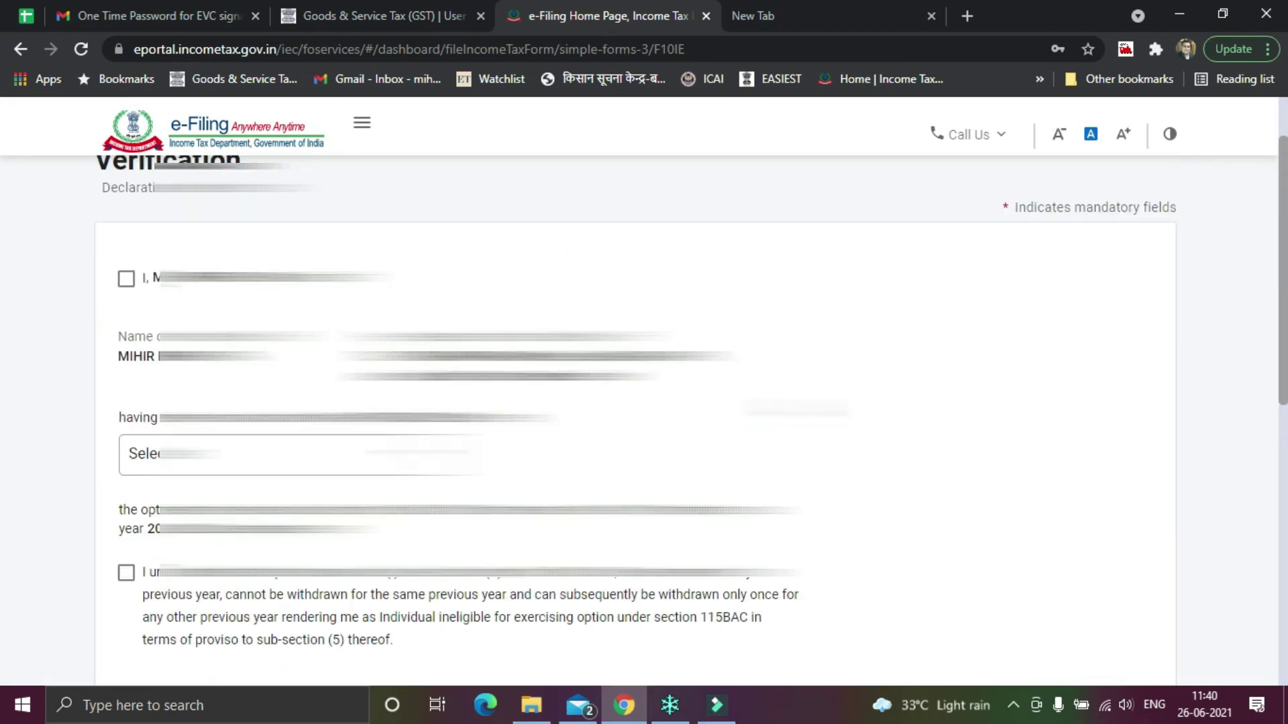
pyautogui.click(126, 410)
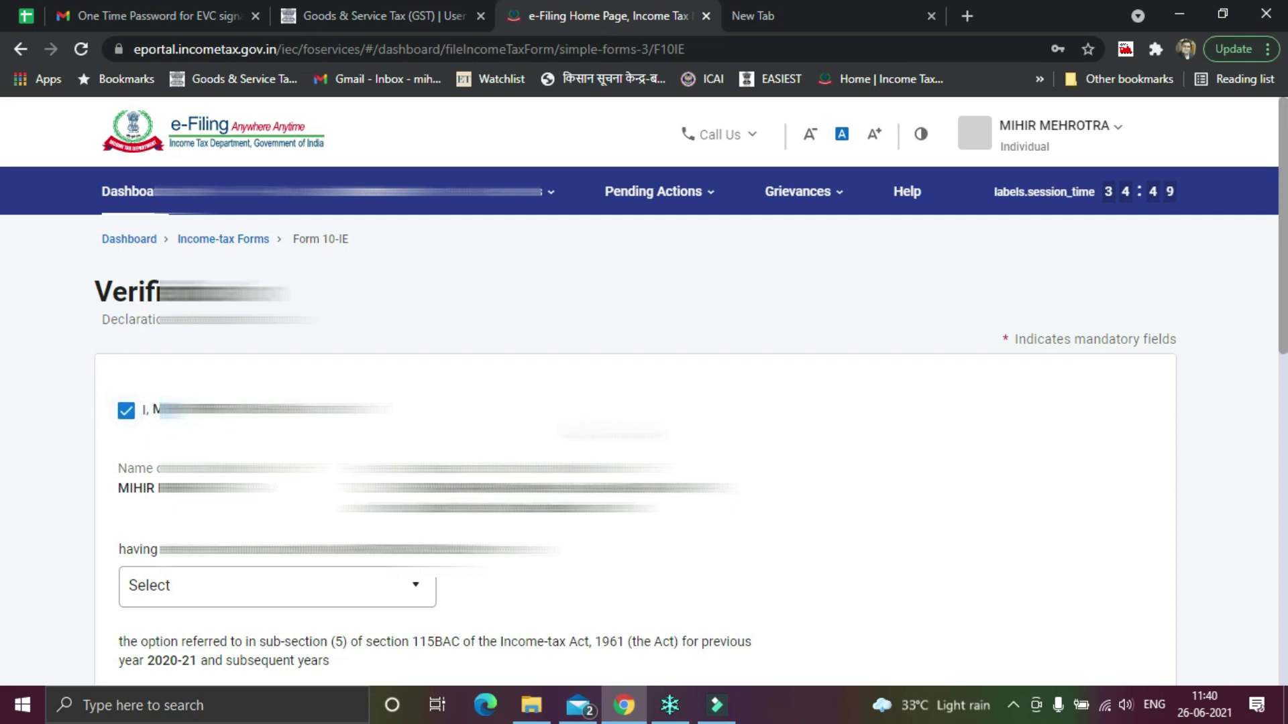
pyautogui.scroll(-1, 691, 391)
pyautogui.scroll(-2, 644, 402)
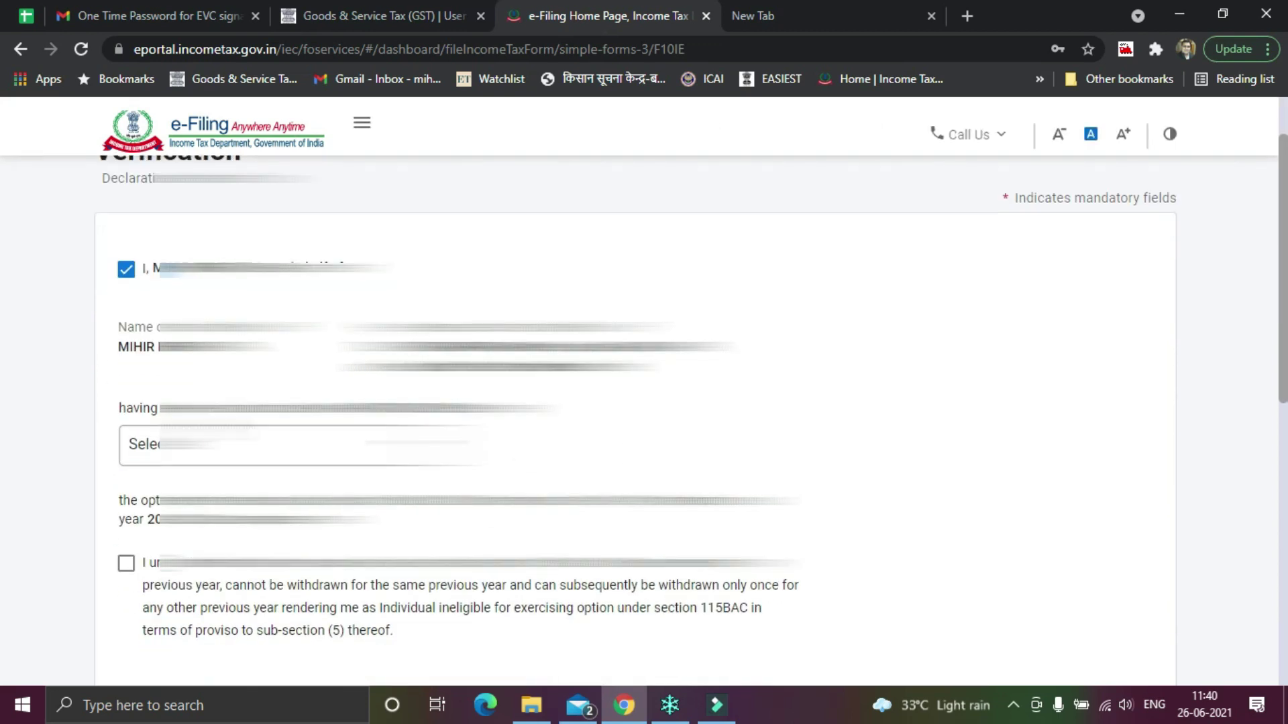
pyautogui.scroll(-2, 644, 403)
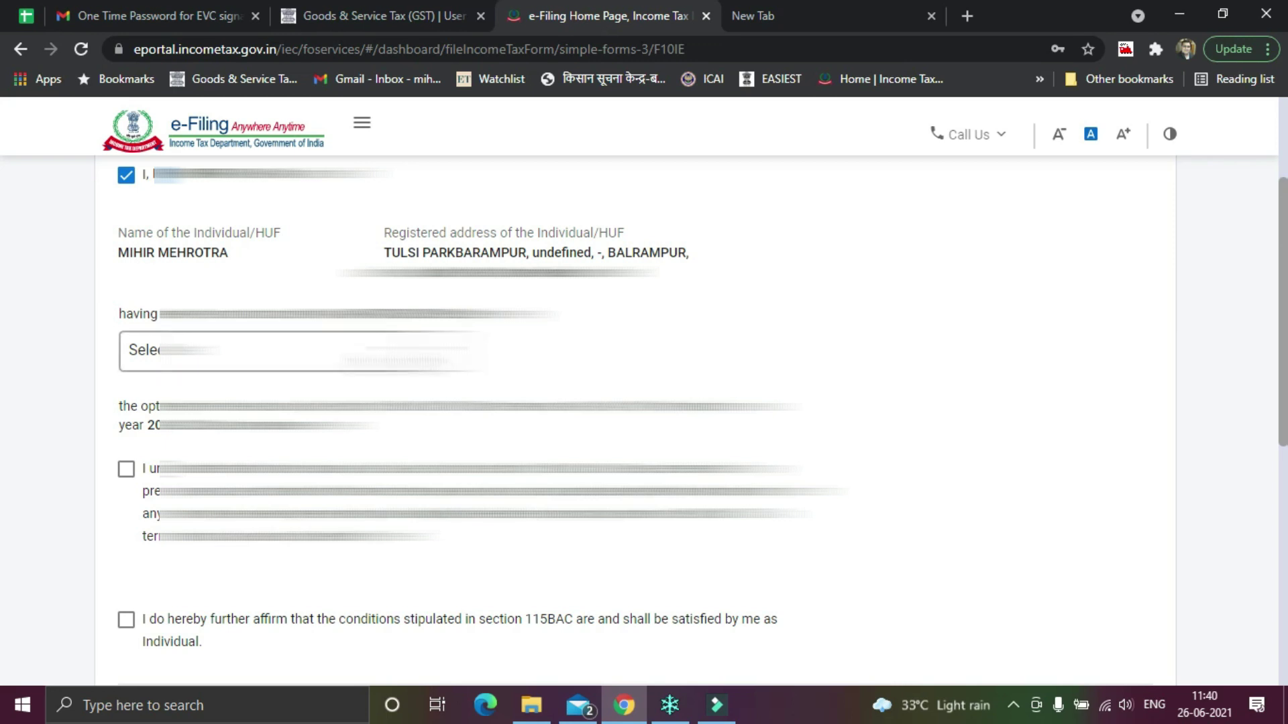
pyautogui.click(146, 350)
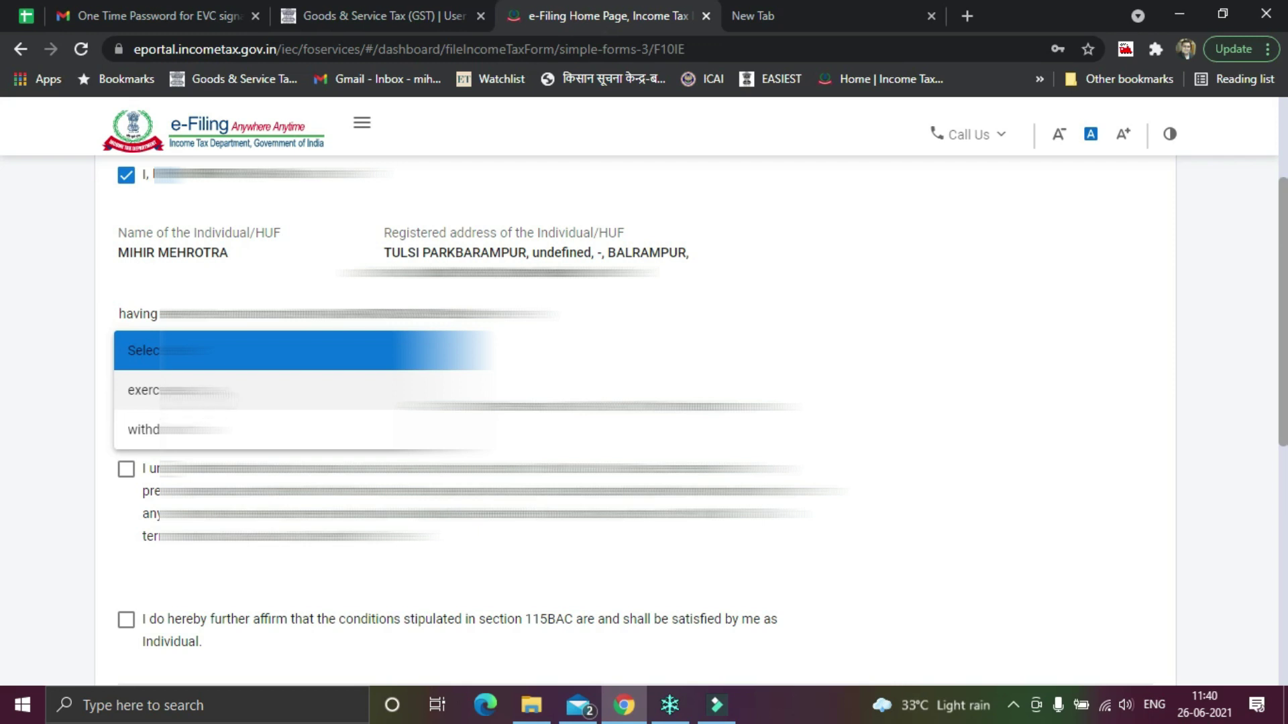
pyautogui.press('Down')
pyautogui.press('Return')
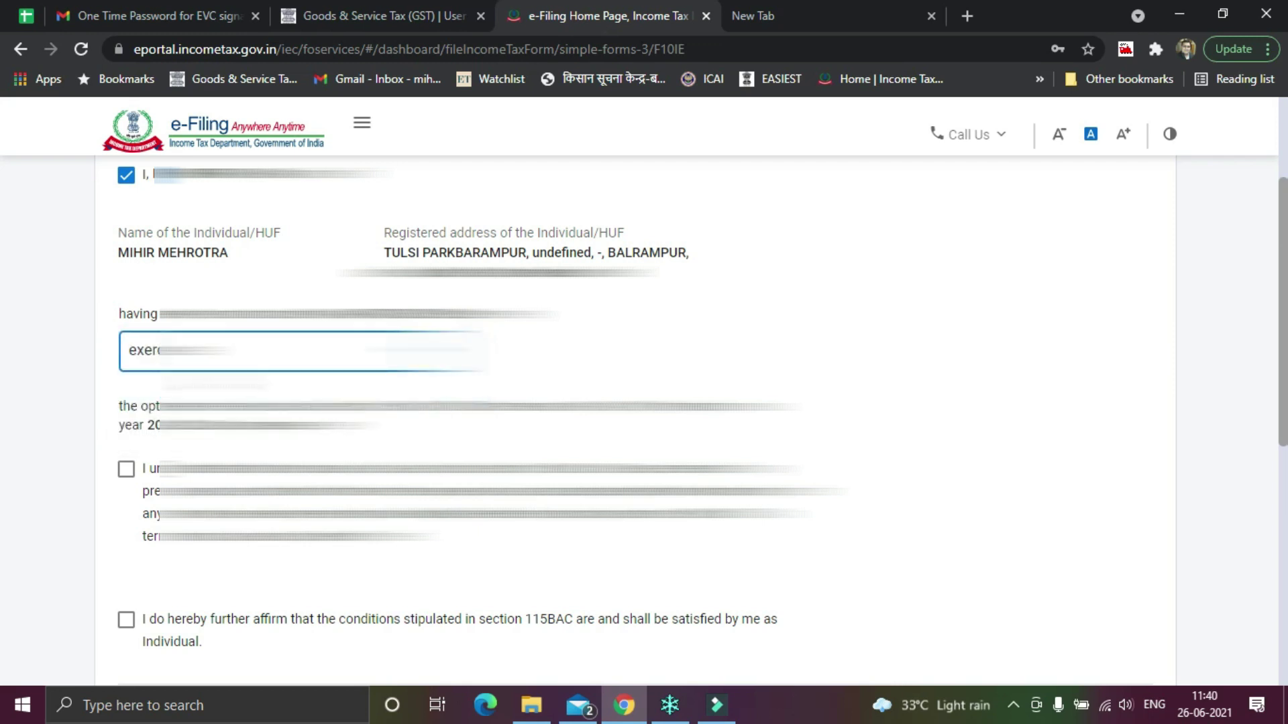
# Tick the undertaking on withdrawal and the affirmation of the section 115BAC conditions, and save the Verification section
pyautogui.scroll(-3, 910, 410)
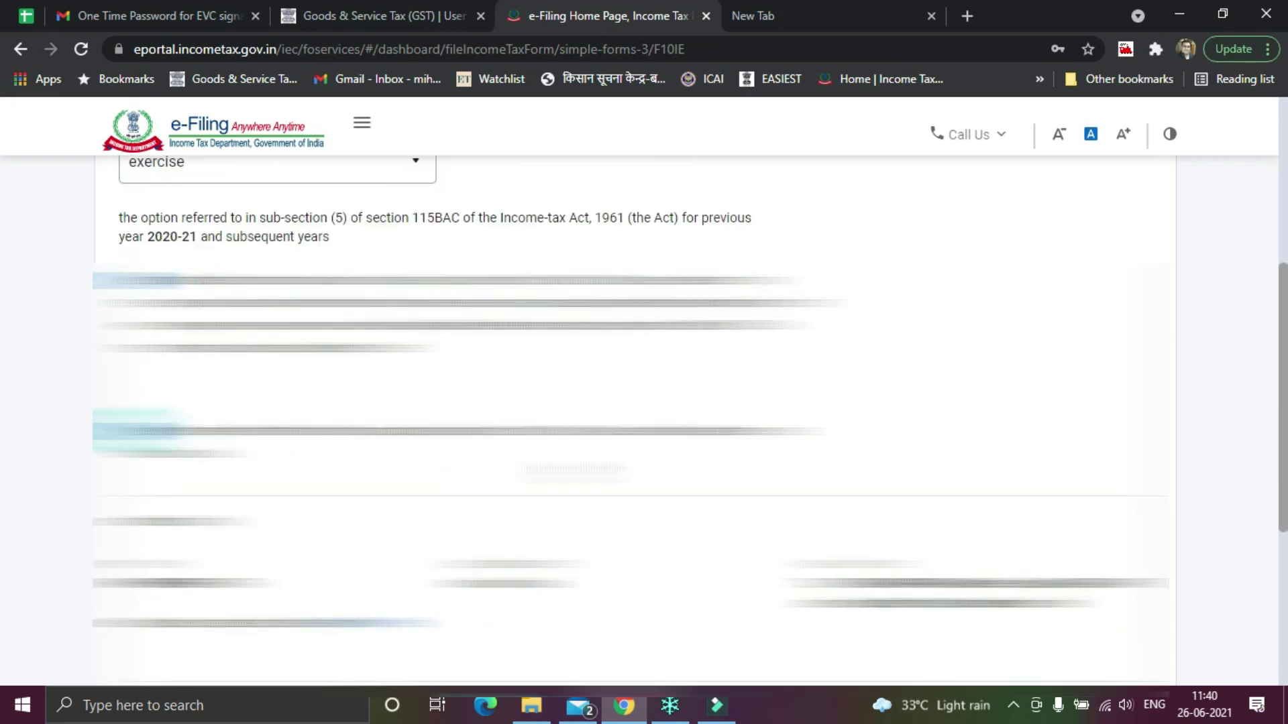
pyautogui.scroll(-2, 910, 411)
pyautogui.scroll(-5, 911, 411)
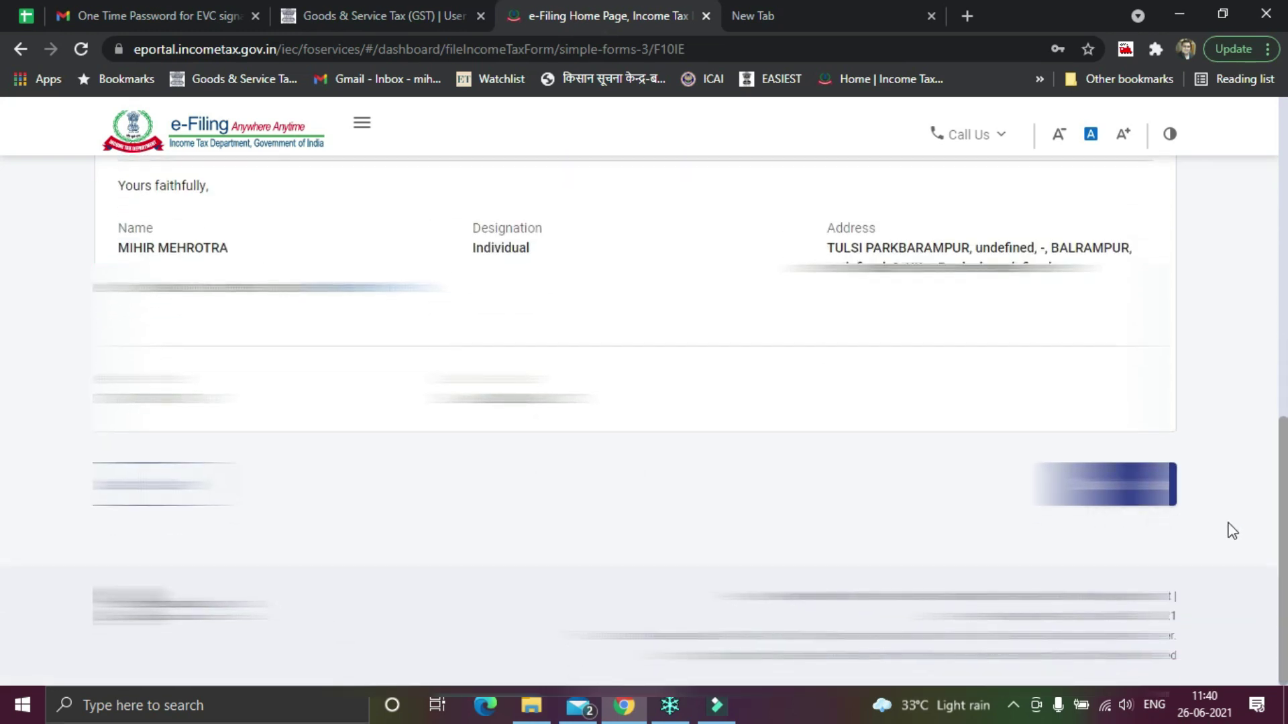
pyautogui.click(1122, 488)
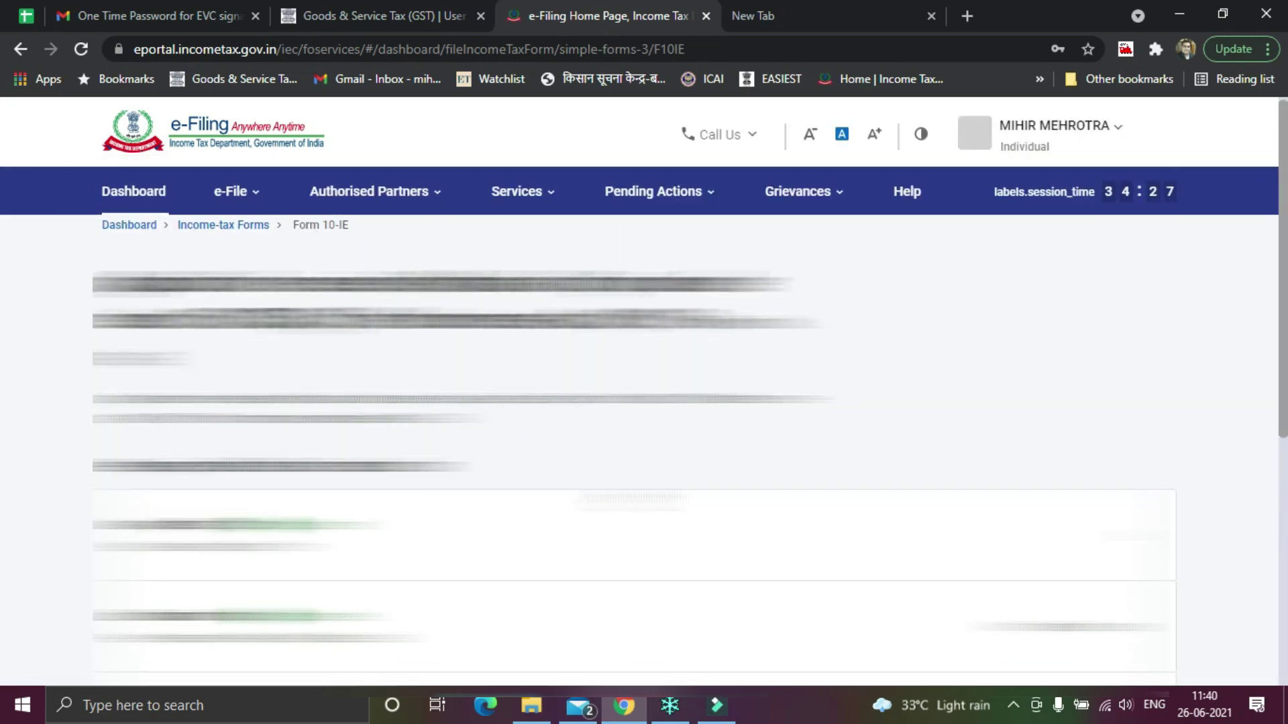
# Preview the completed Form 10-IE through to its end and confirm proceeding to e-verification
pyautogui.scroll(-5, 633, 499)
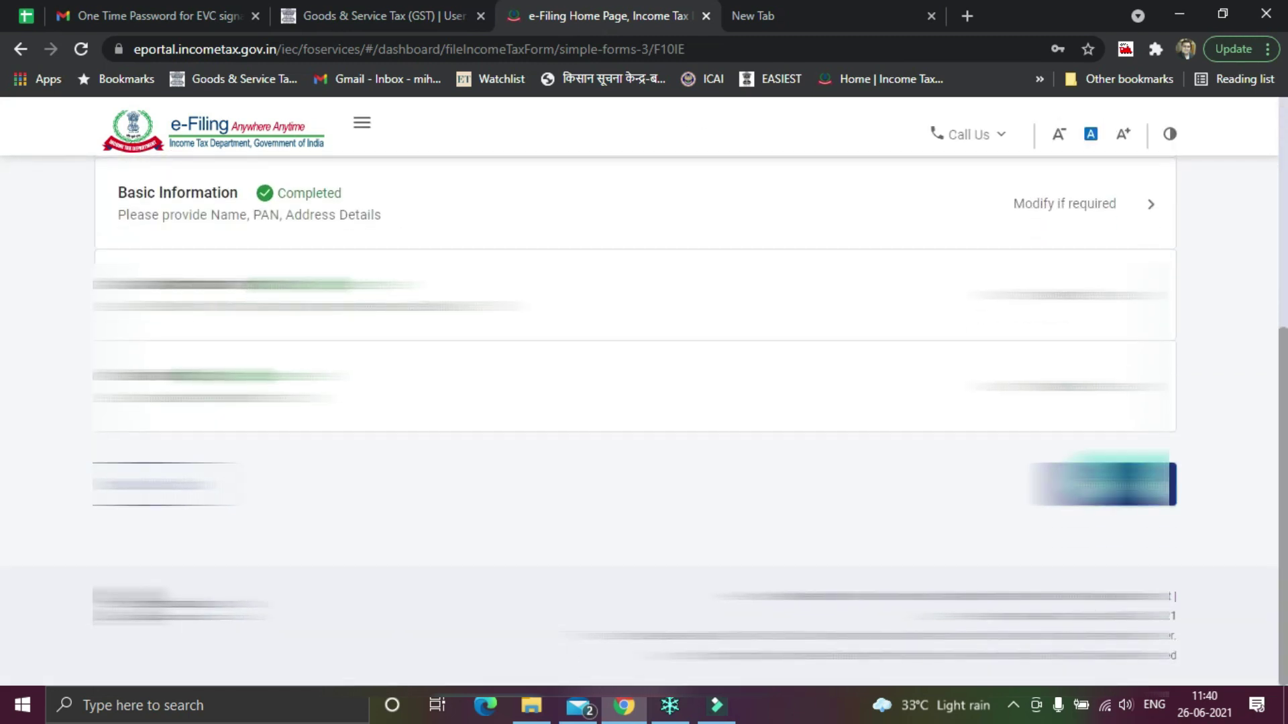
pyautogui.scroll(-15, 883, 495)
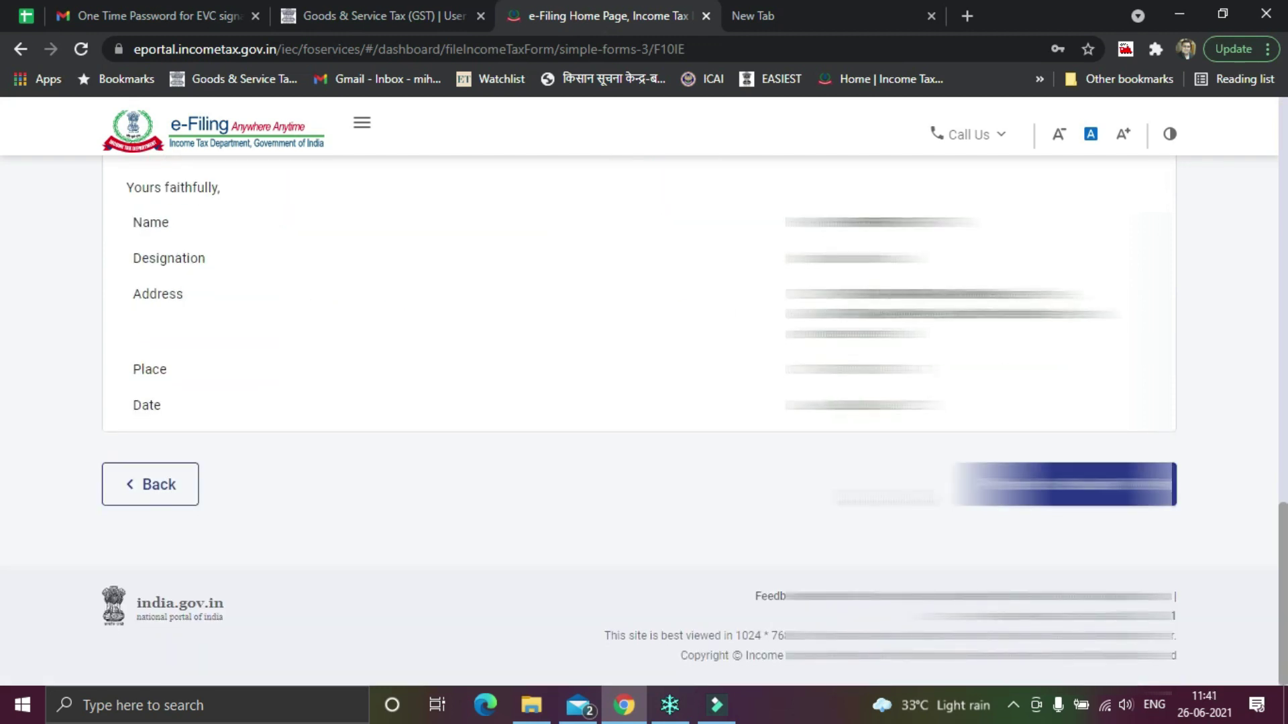
pyautogui.click(1100, 482)
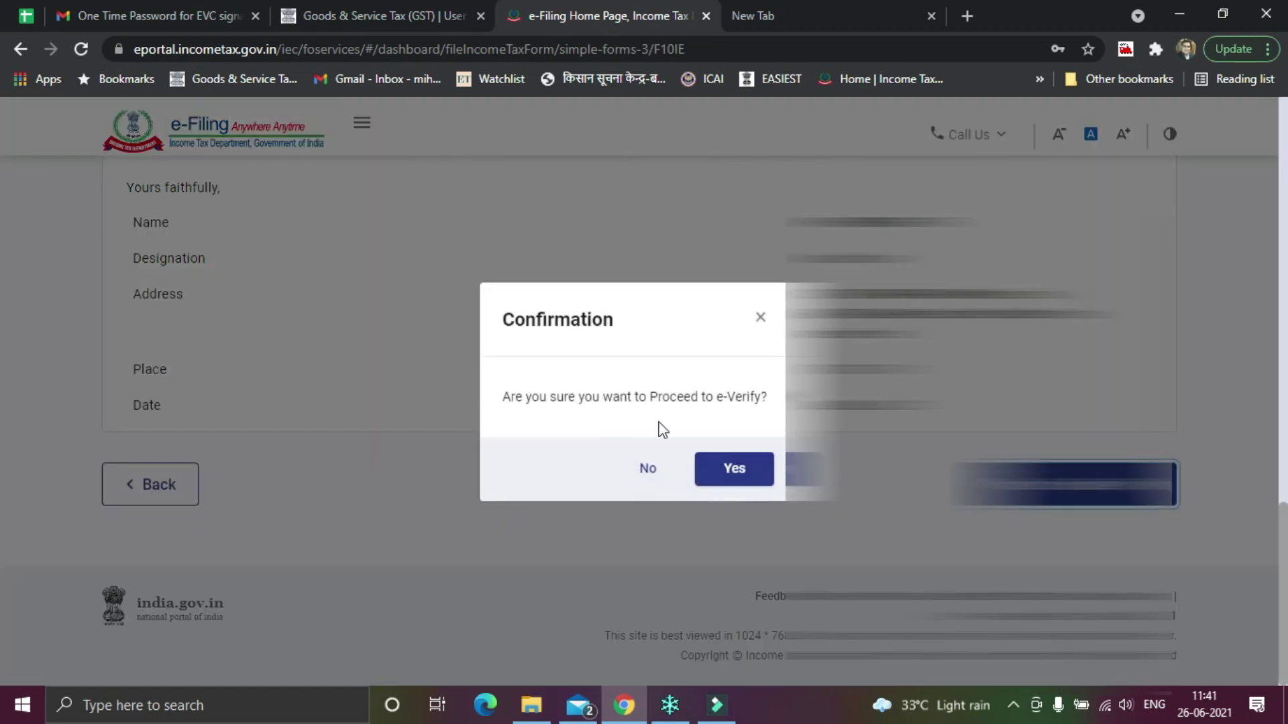
pyautogui.click(733, 472)
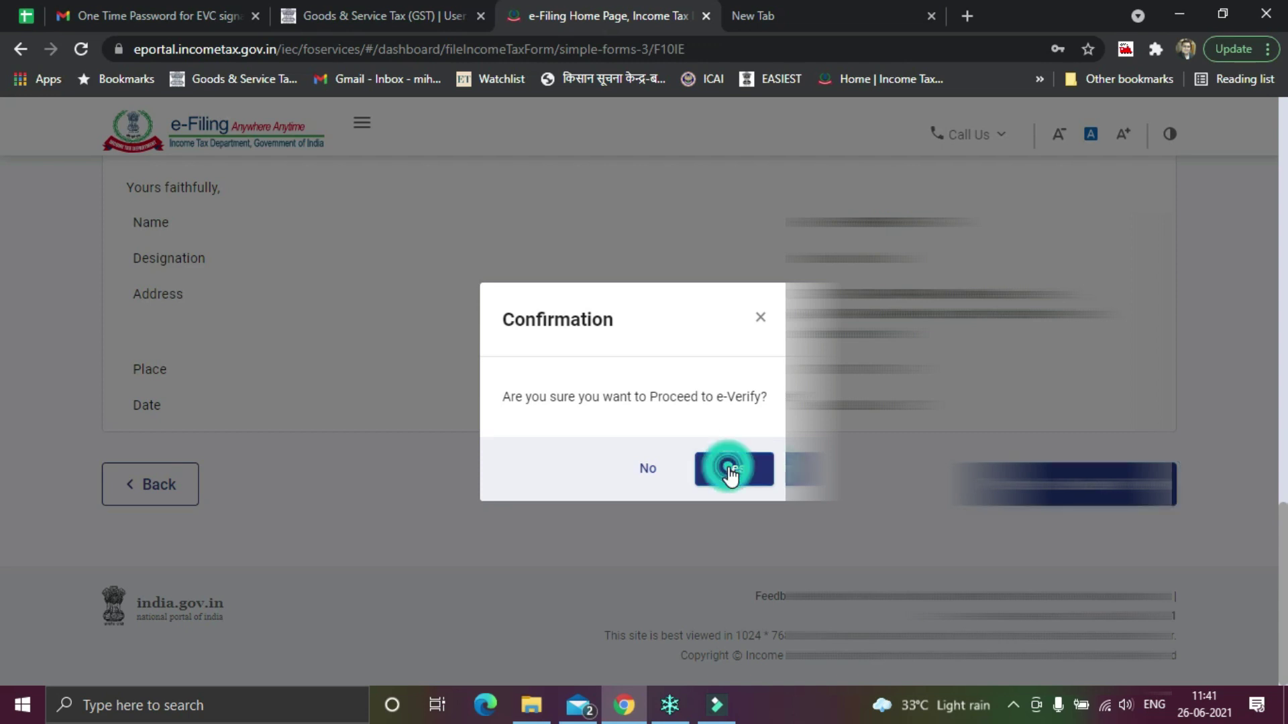
# Look through the available methods for e-verifying the form, including Aadhaar OTP, DSC and EVC
pyautogui.scroll(-3, 730, 474)
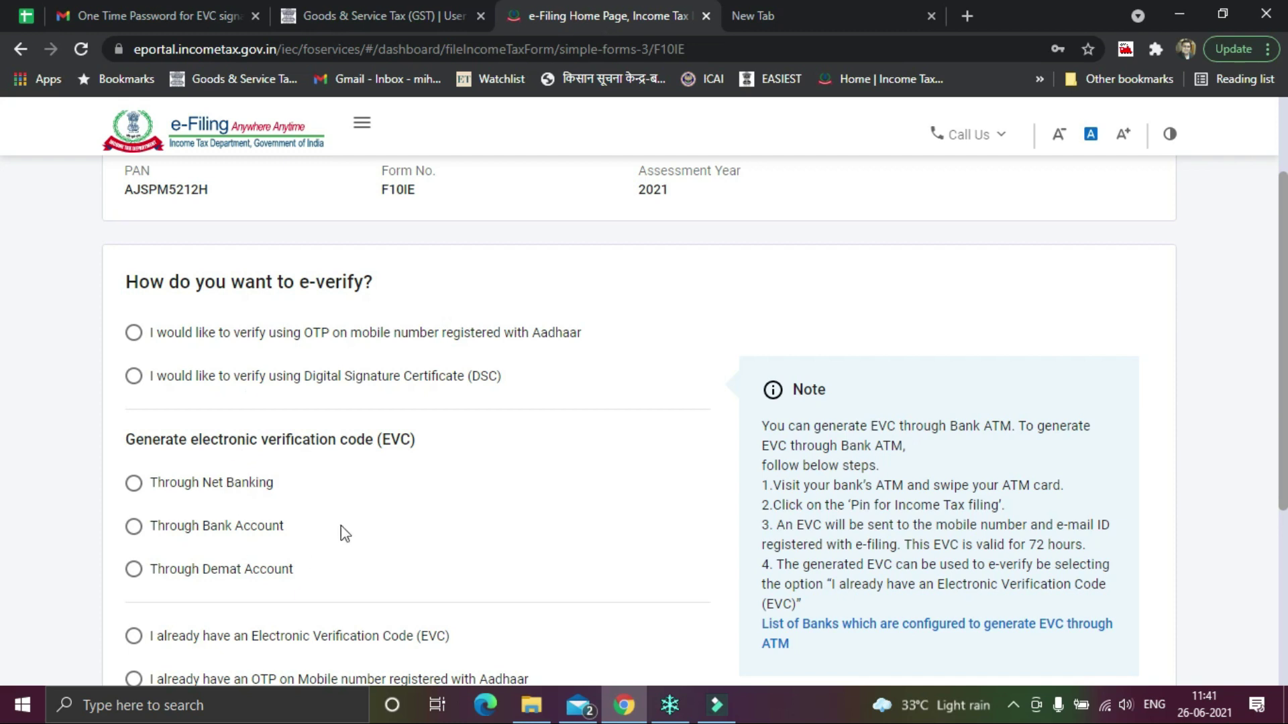
pyautogui.scroll(-1, 341, 525)
pyautogui.scroll(-2, 431, 546)
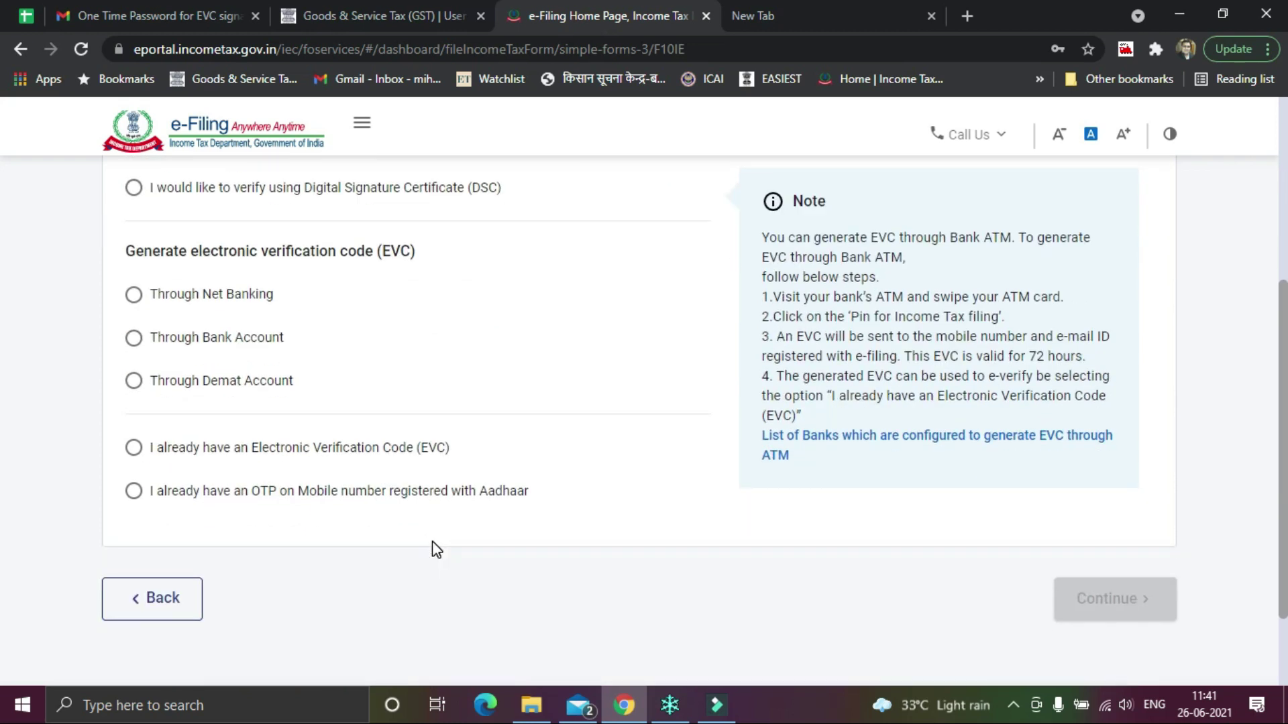